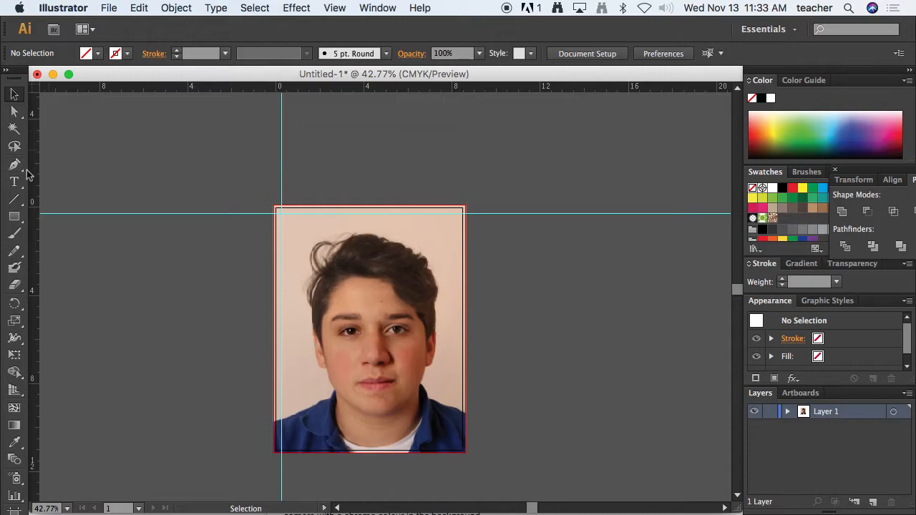
left_click_drag(15, 182, 87, 190)
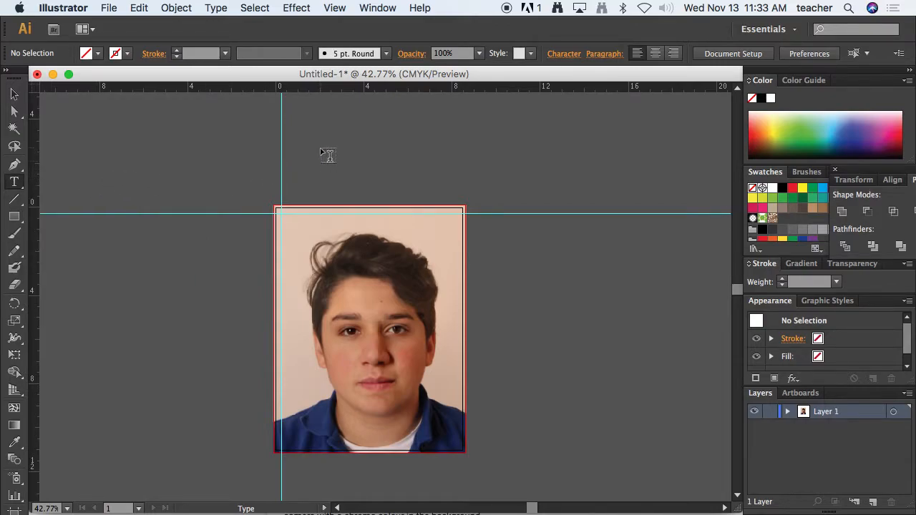
left_click_drag(319, 134, 422, 182)
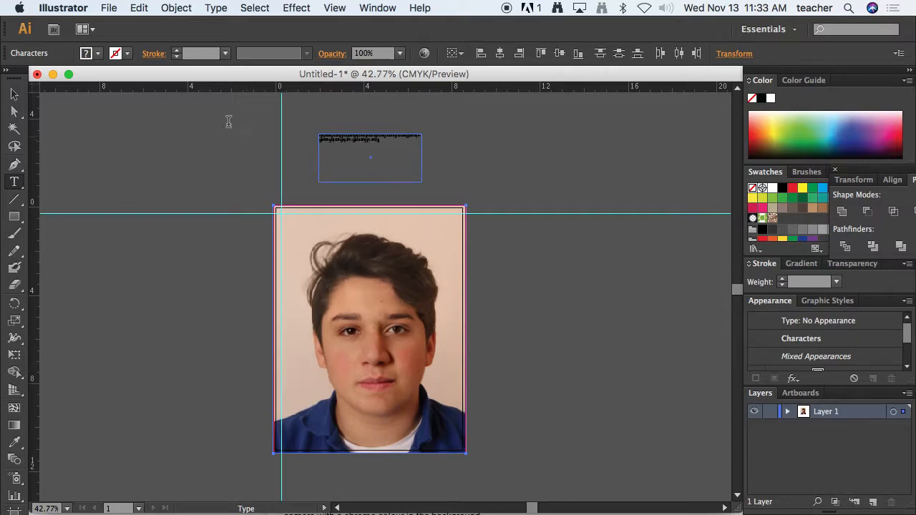
left_click(15, 93)
key("super+a")
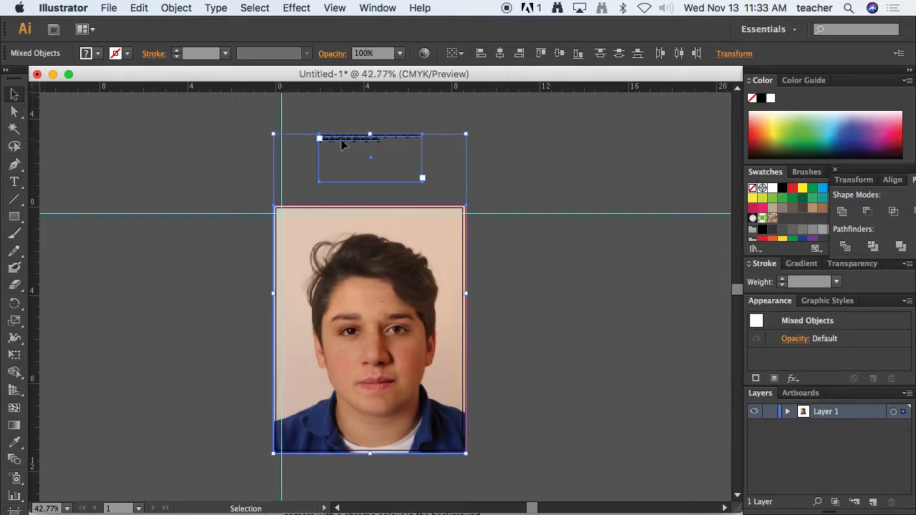
left_click(389, 119)
left_click(372, 138)
key("Delete")
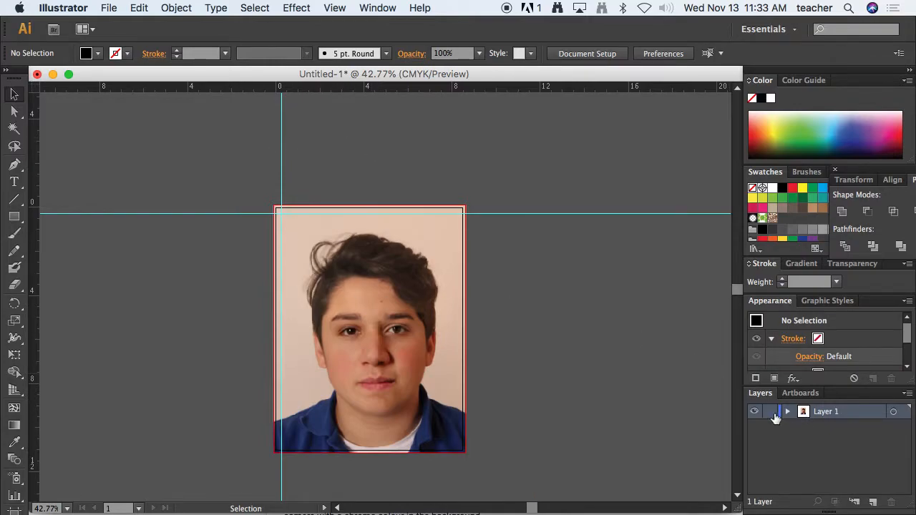
Add a new layer over the locked photo layer and place the text FRESH above the artboard.
left_click(872, 501)
left_click(16, 181)
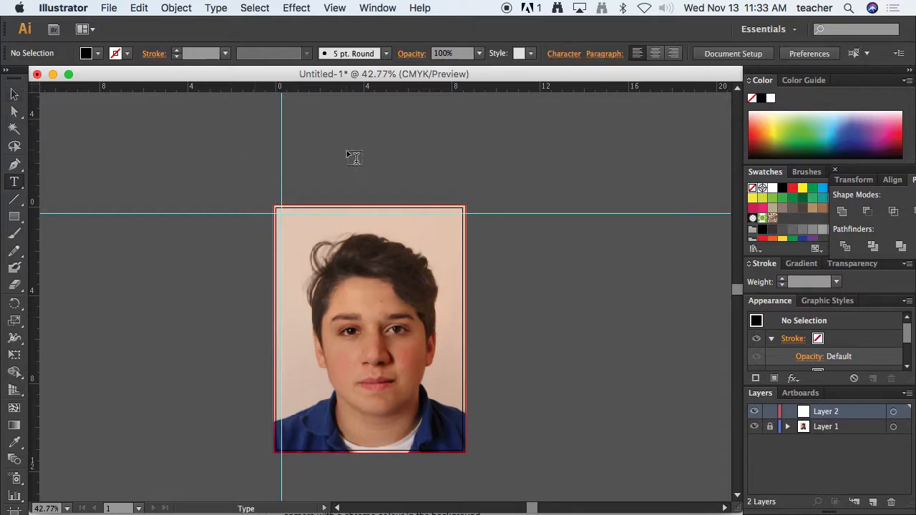
left_click(347, 149)
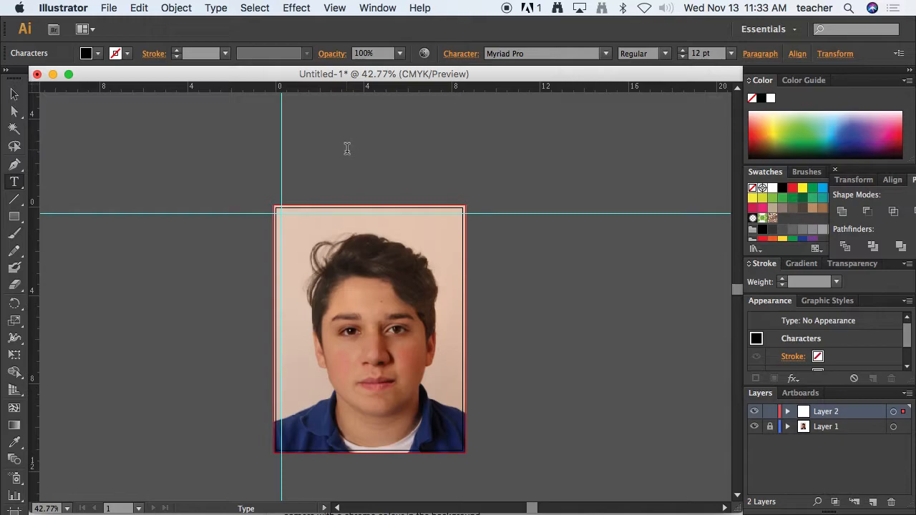
type("FR")
left_click(14, 95)
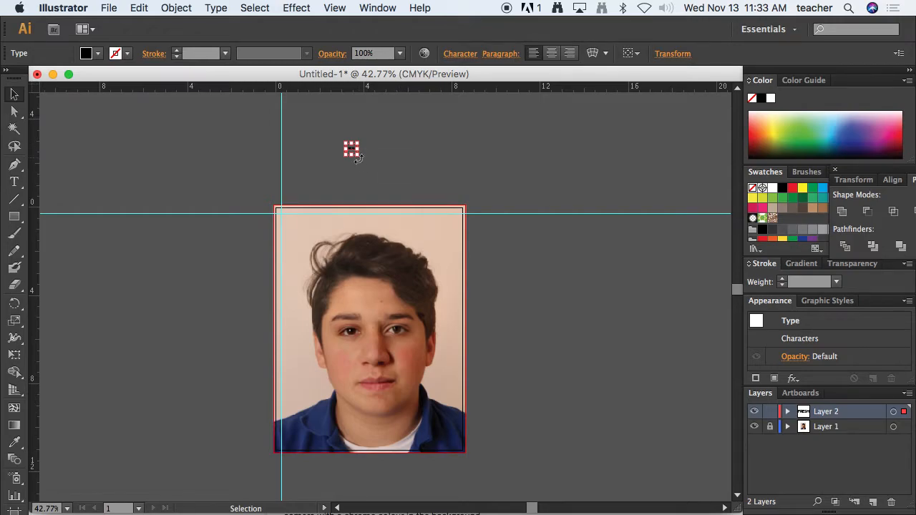
Set the font of the FRESH text to NFS font.
left_click(460, 53)
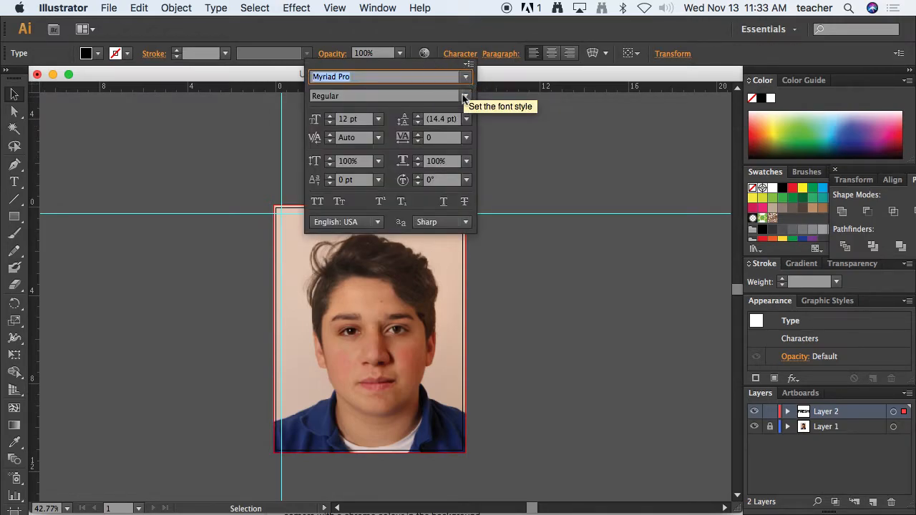
left_click(466, 77)
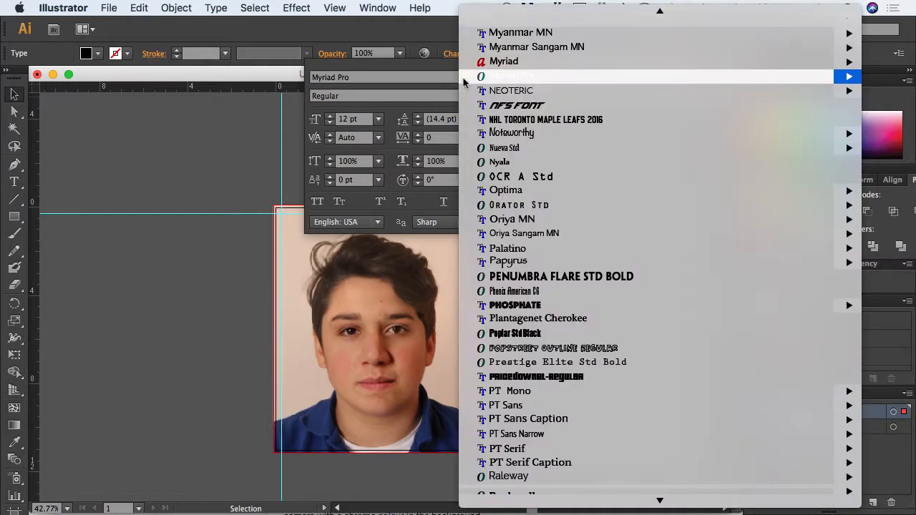
left_click(504, 108)
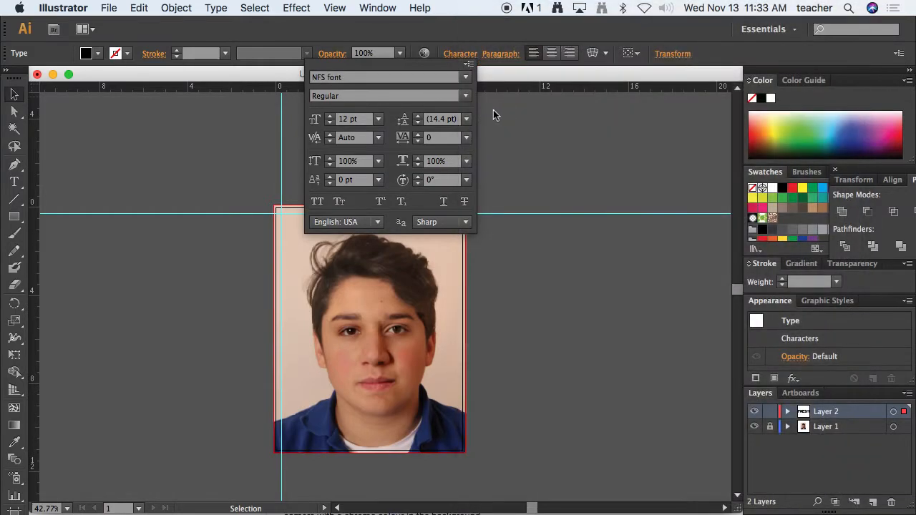
left_click(246, 125)
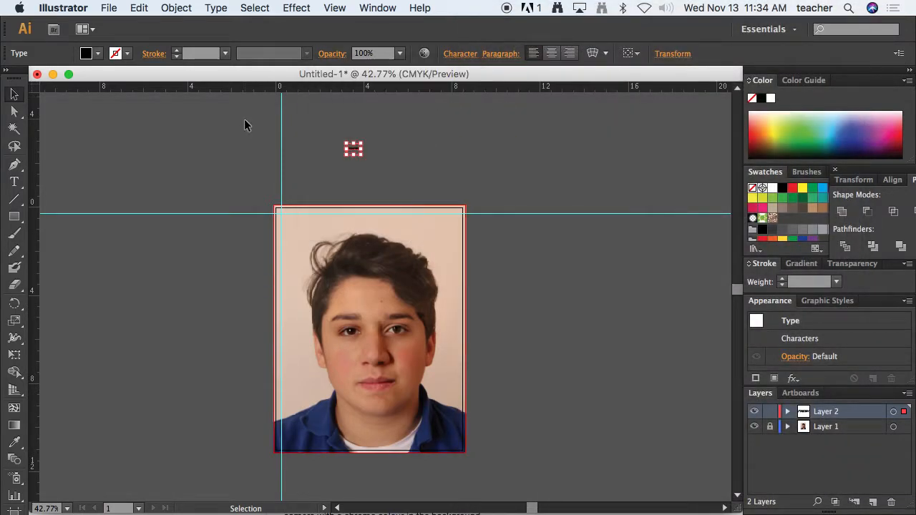
left_click(453, 57)
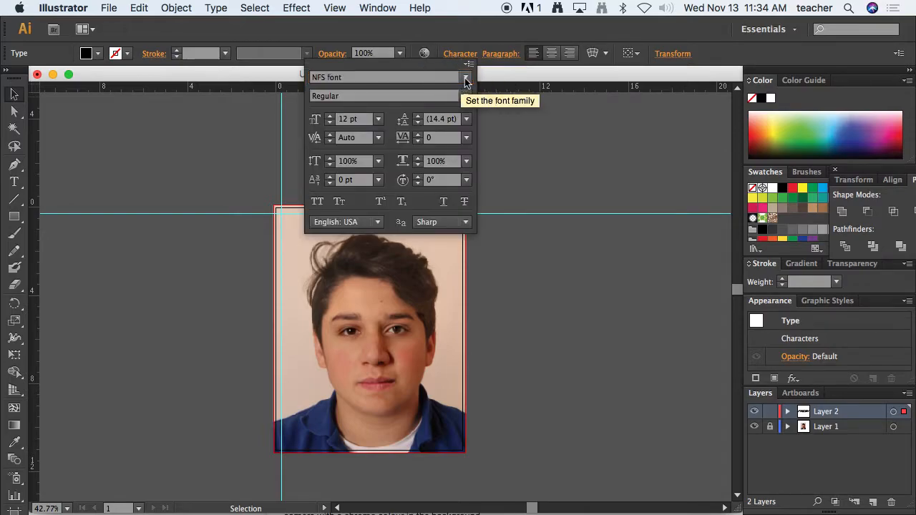
left_click(465, 78)
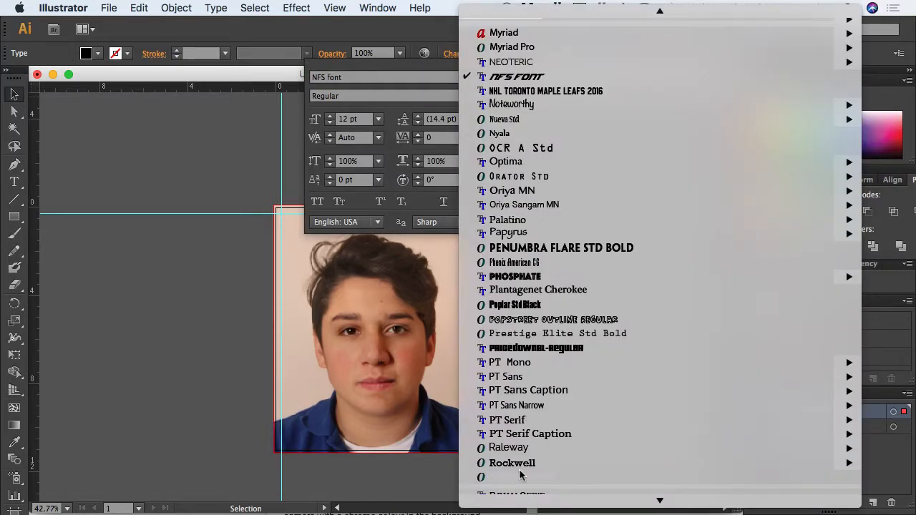
left_click(13, 95)
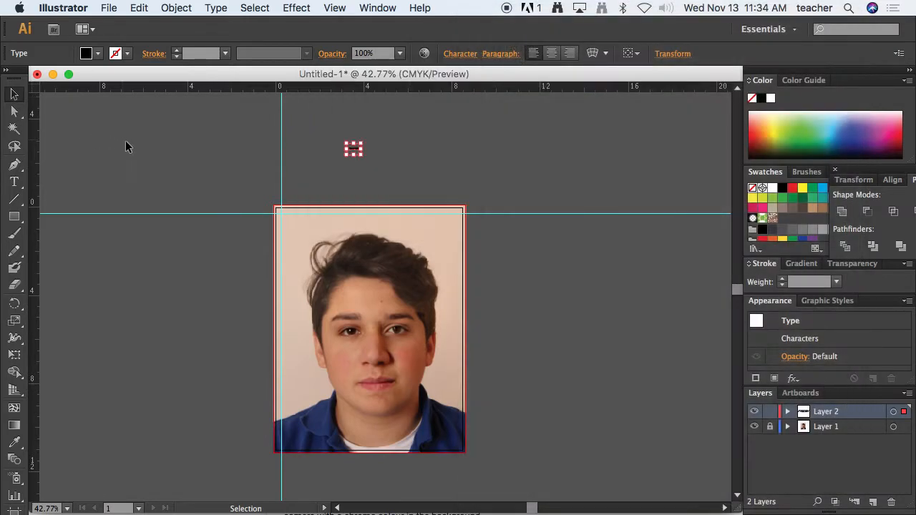
Scale the FRESH text up to about 181.5 pt and move it above the portrait, across the vertical guide.
scroll(320, 181, "up", 5)
scroll(319, 181, "right", 6)
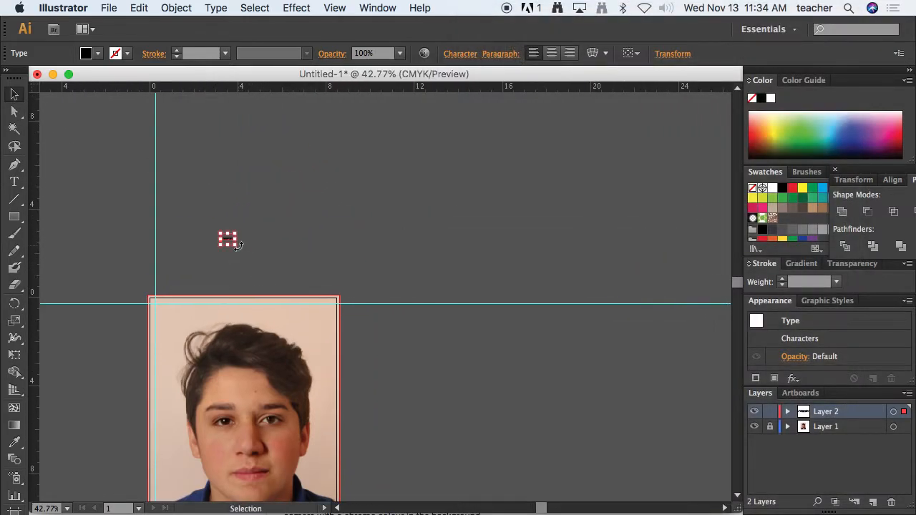
left_click_drag(236, 245, 454, 383)
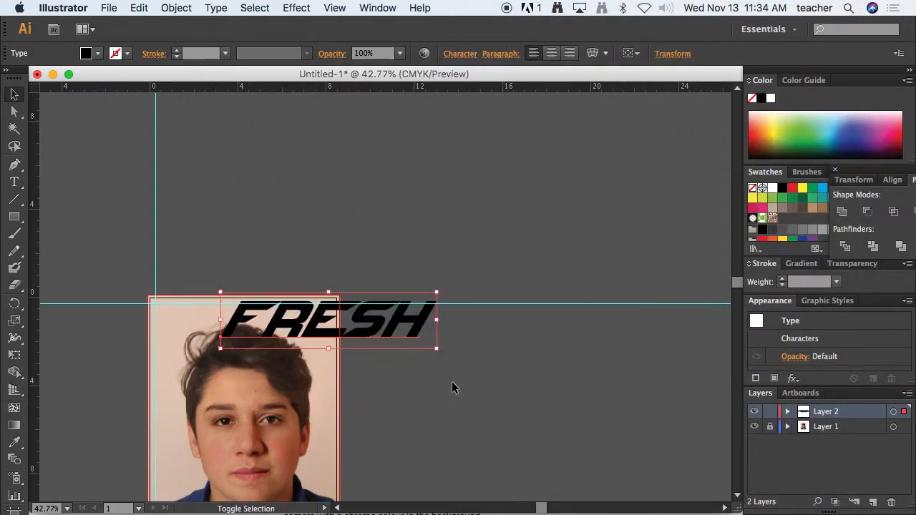
left_click_drag(383, 319, 552, 415)
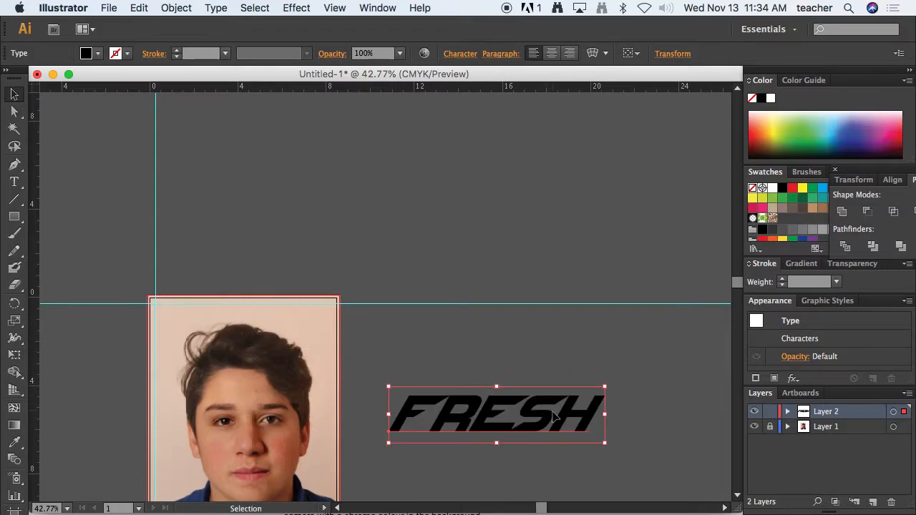
left_click_drag(476, 409, 169, 201)
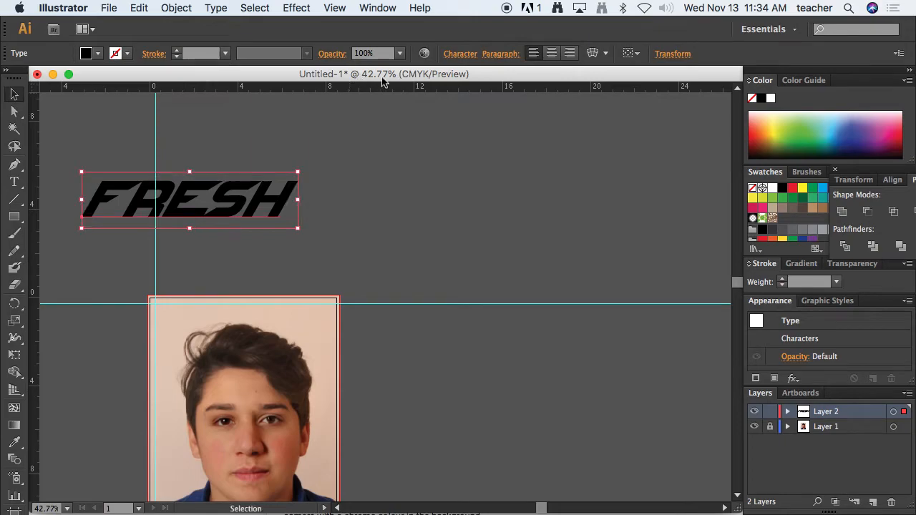
Preview other fonts on the whole FRESH text, from NFS font through Oriya Sangam MN, and return to NFS font.
double_click(247, 192)
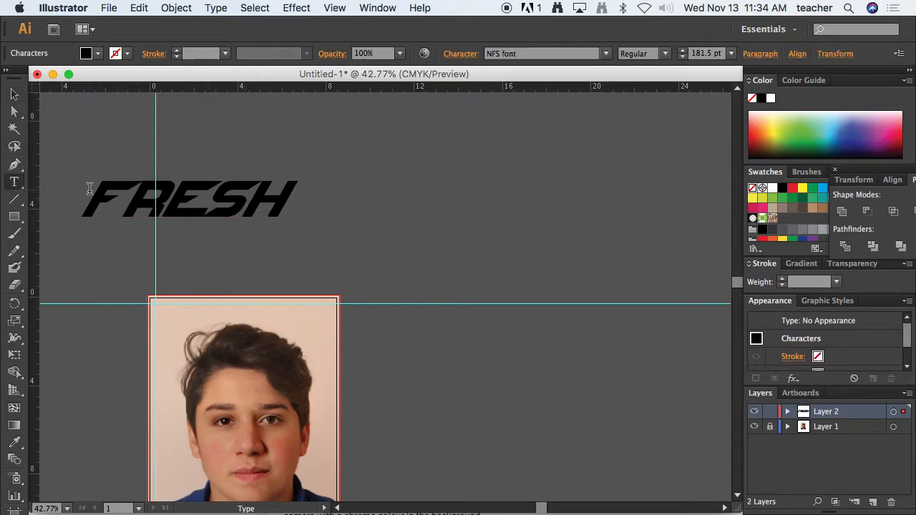
key("ctrl+a")
left_click(458, 56)
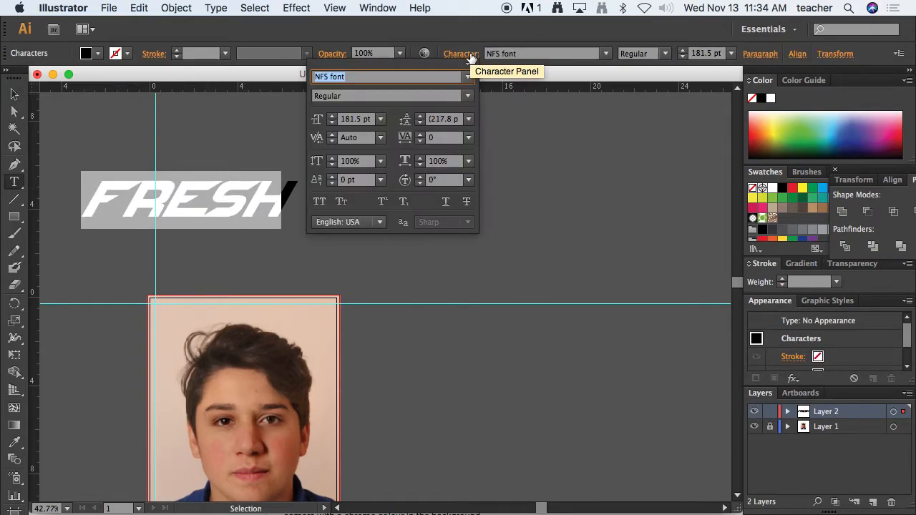
left_click(605, 55)
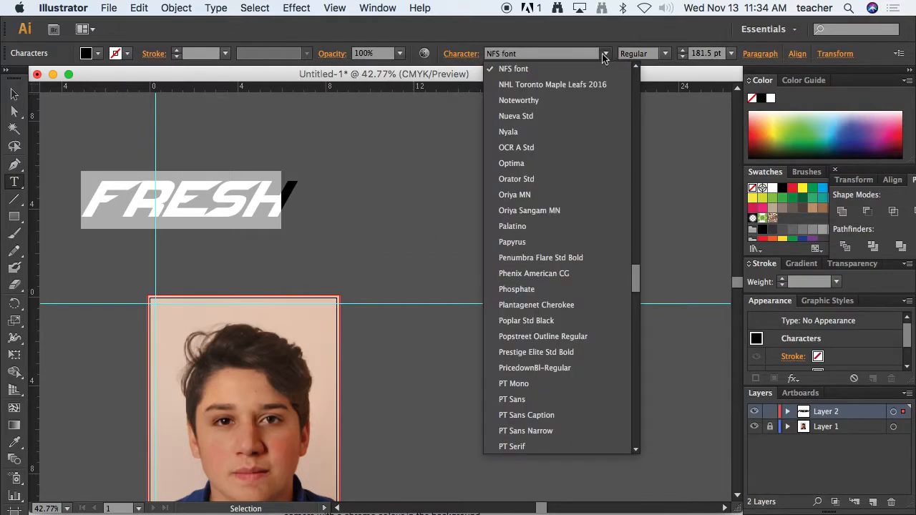
left_click(538, 67)
left_click(536, 54)
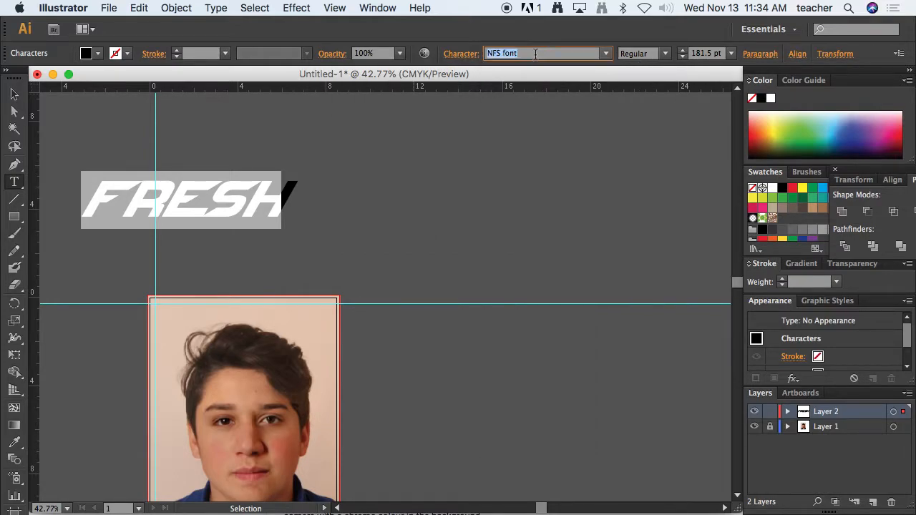
key("Down")
key("Down")
key("Down")
key("Down")
key("Down")
key("Down")
key("Down")
key("Down")
key("Down")
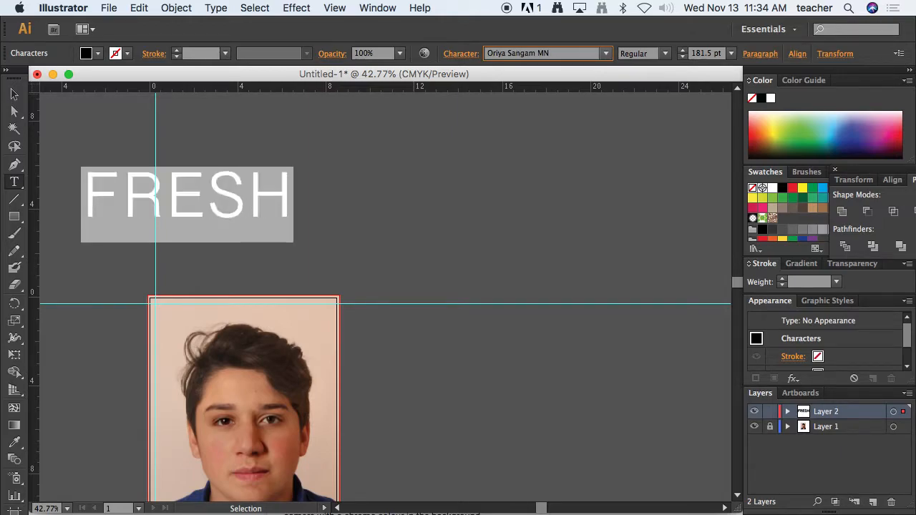
key("Up")
key("Up")
key("Up")
key("Up")
key("Up")
key("Up")
key("Up")
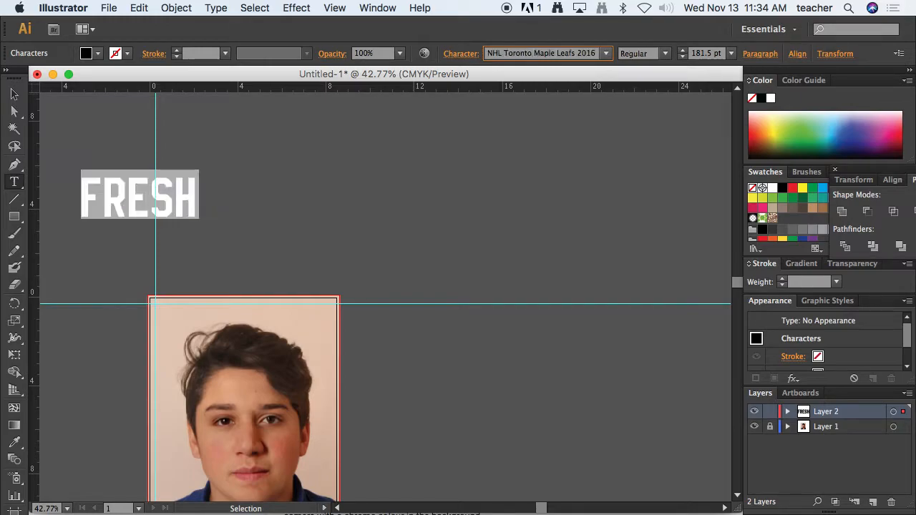
key("Up")
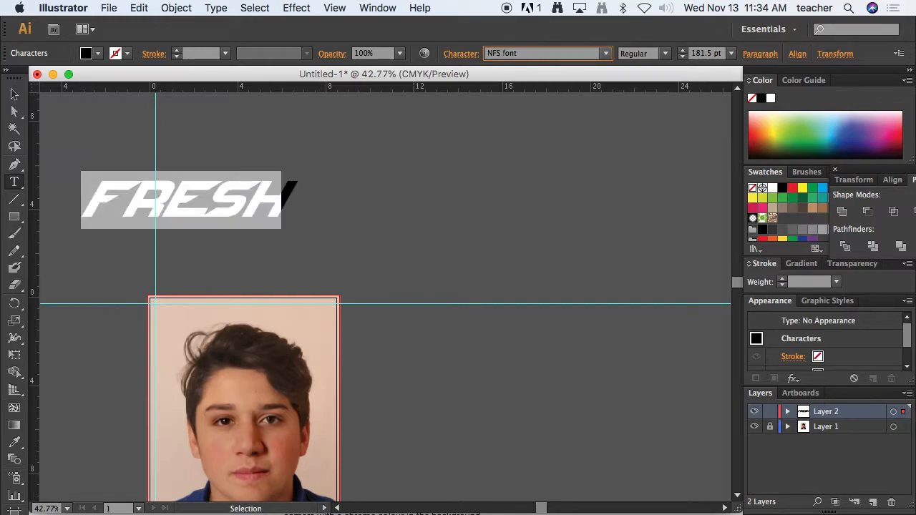
Try the Phosphate font in Solid style on the FRESH text and revert it to NFS font.
left_click(464, 54)
left_click(467, 77)
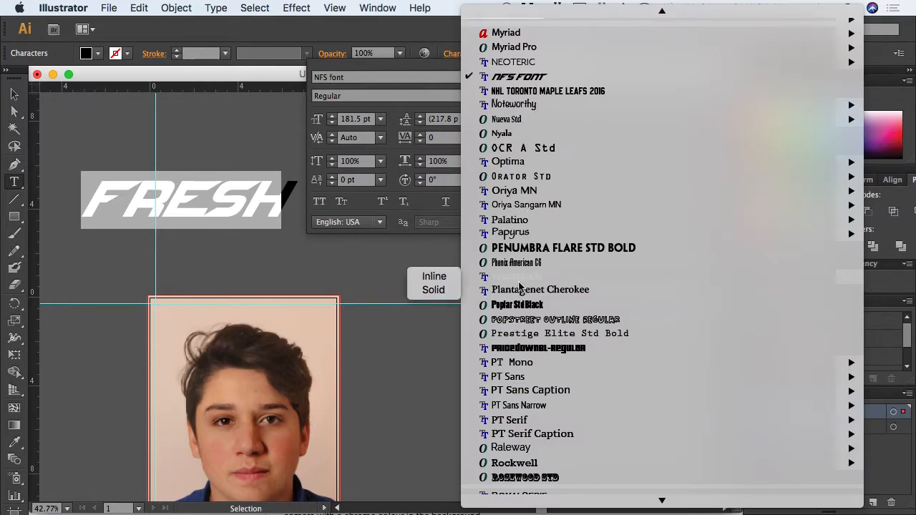
left_click(433, 289)
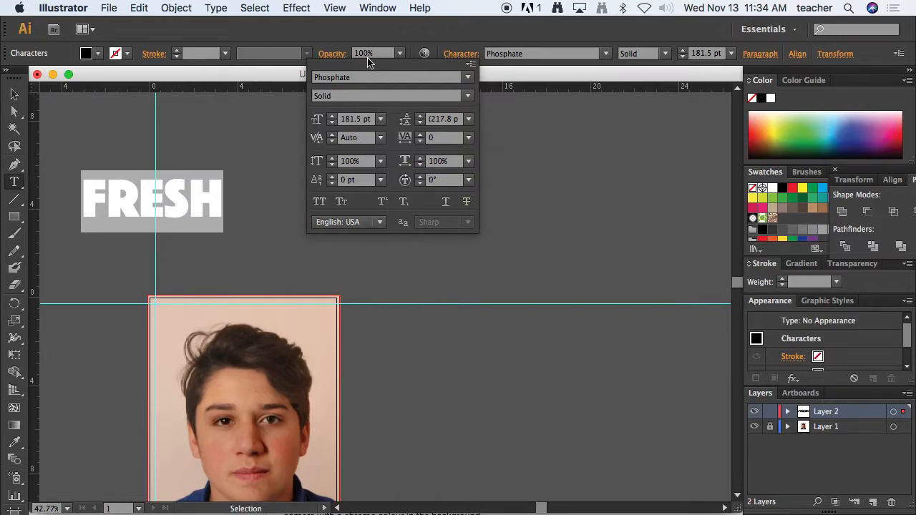
left_click(457, 50)
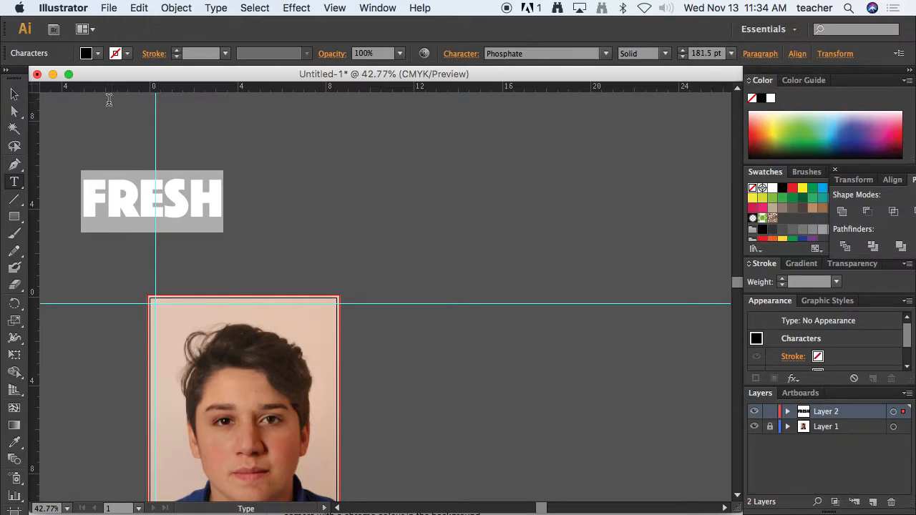
left_click(14, 94)
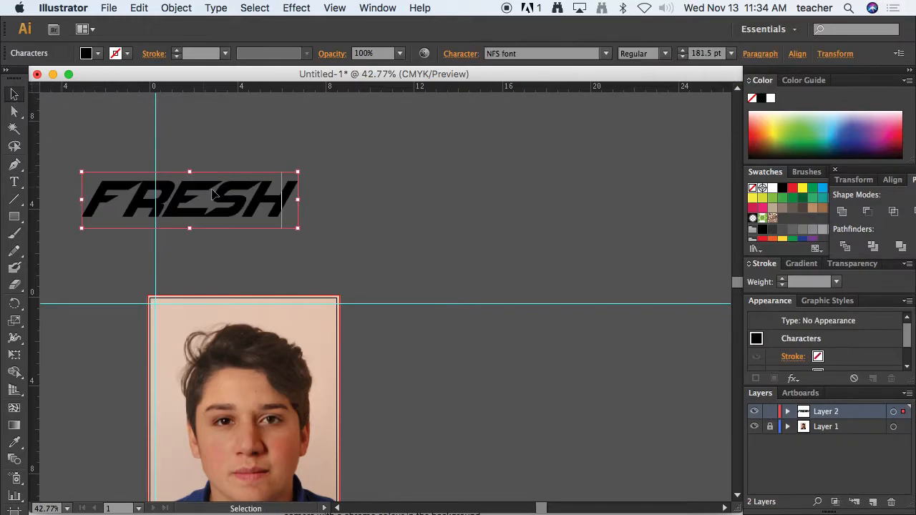
Move the FRESH text rightward above the portrait, clear of the vertical guide.
left_click_drag(220, 178, 373, 172)
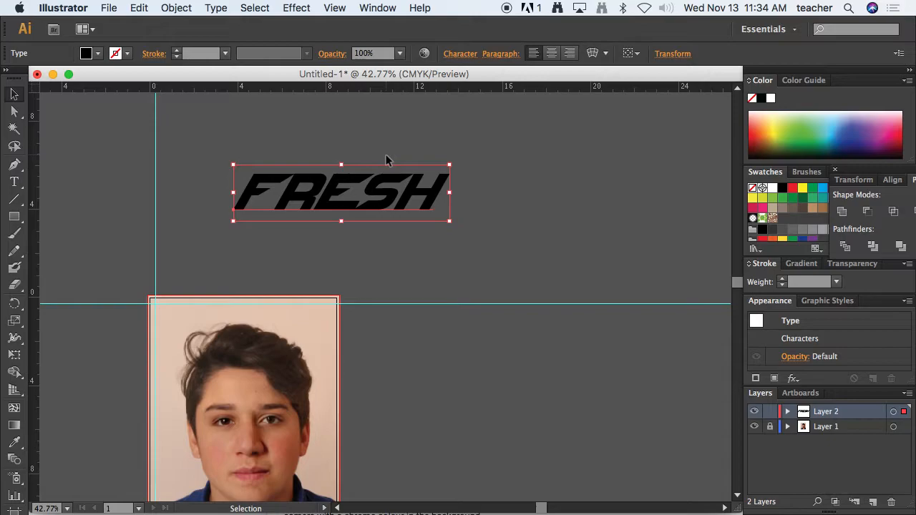
left_click(386, 157)
left_click(383, 182)
Set the tracking of all the letters in the FRESH text to 50.
double_click(353, 187)
left_click_drag(230, 183, 454, 184)
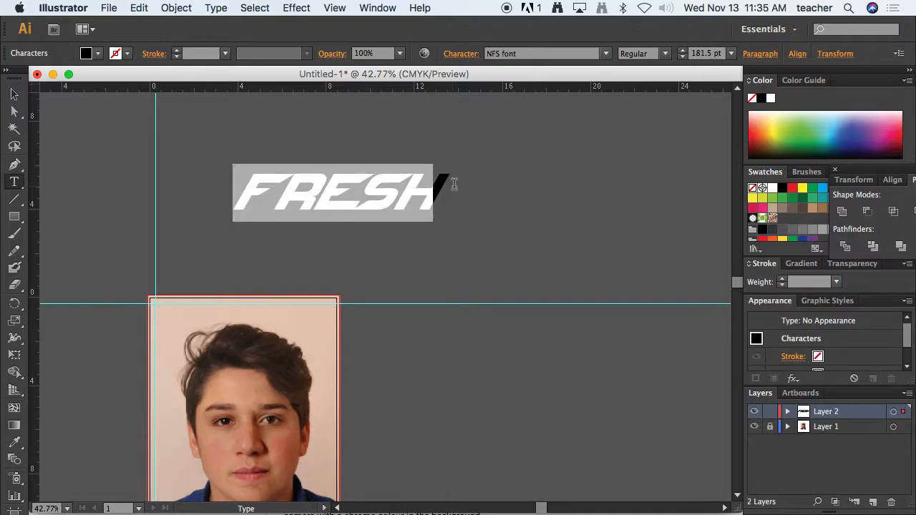
left_click(461, 54)
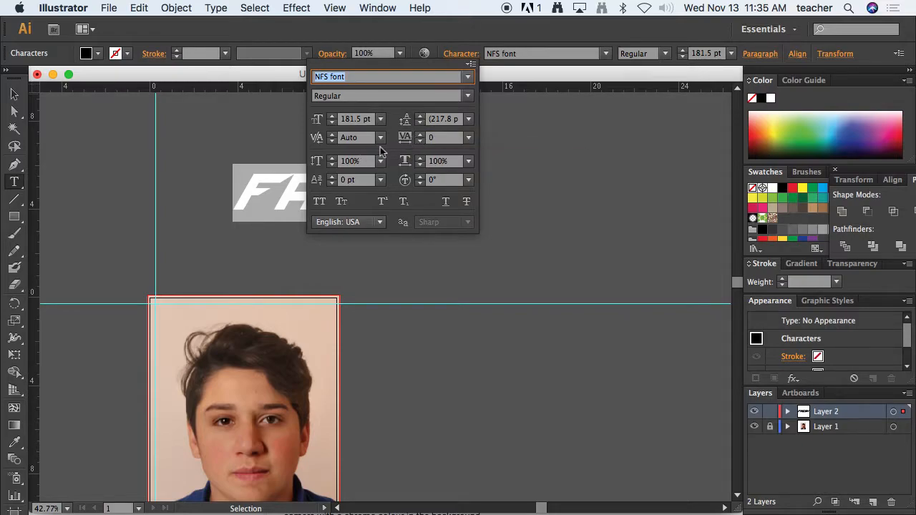
left_click(422, 138)
left_click(420, 134)
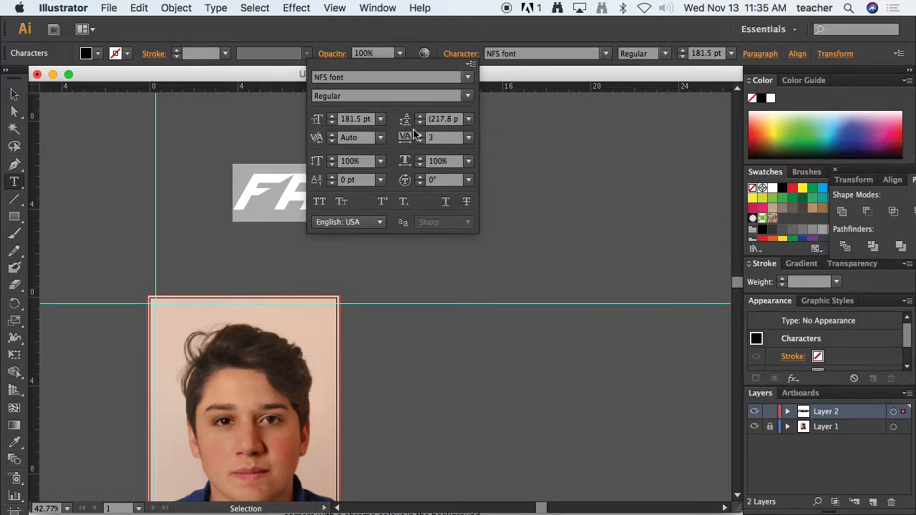
left_click(420, 134)
left_click(468, 138)
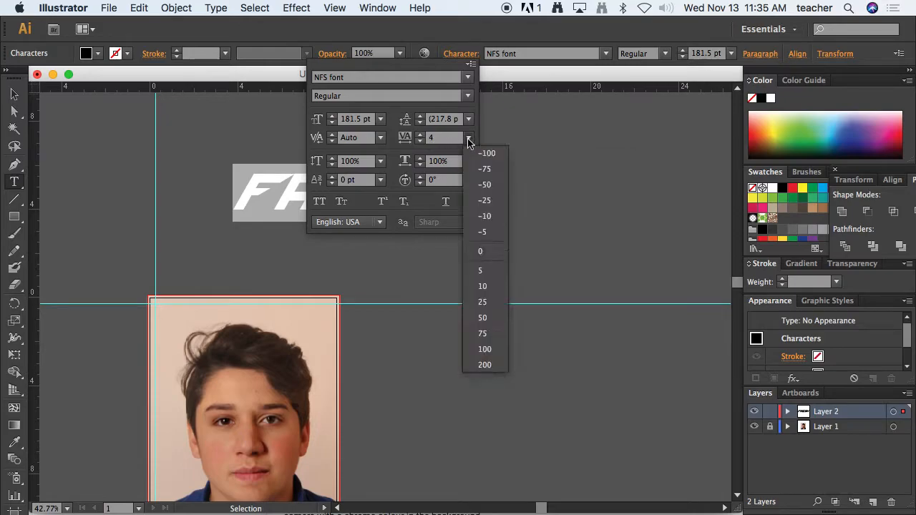
left_click(478, 315)
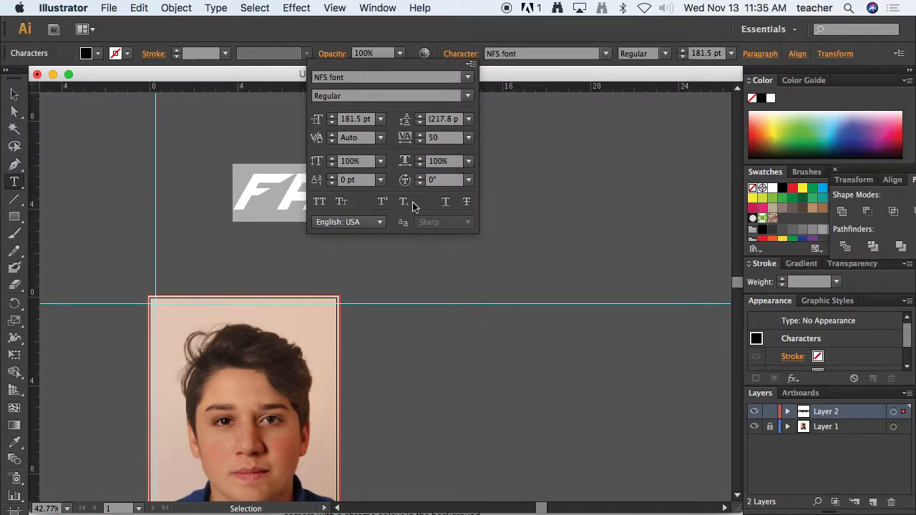
Widen the tracking of all the letters in the FRESH text to 530.
left_click(463, 64)
left_click(397, 192)
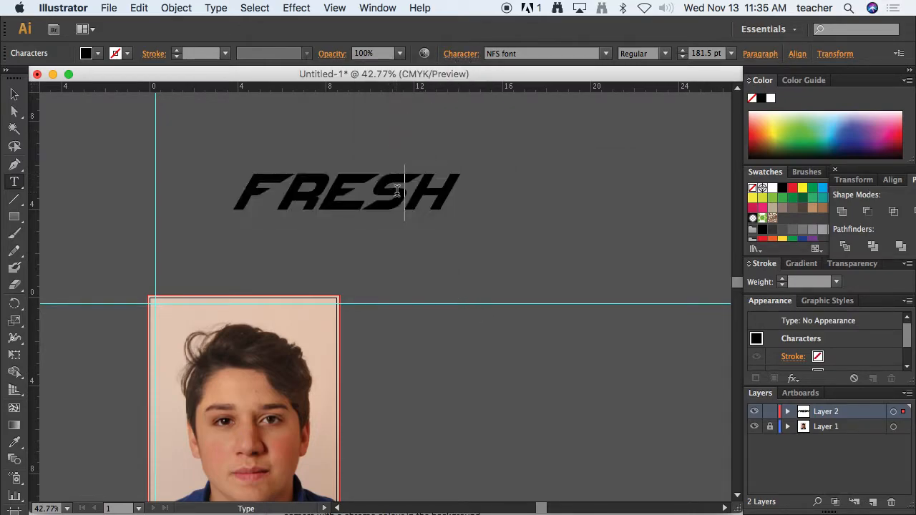
key("super+a")
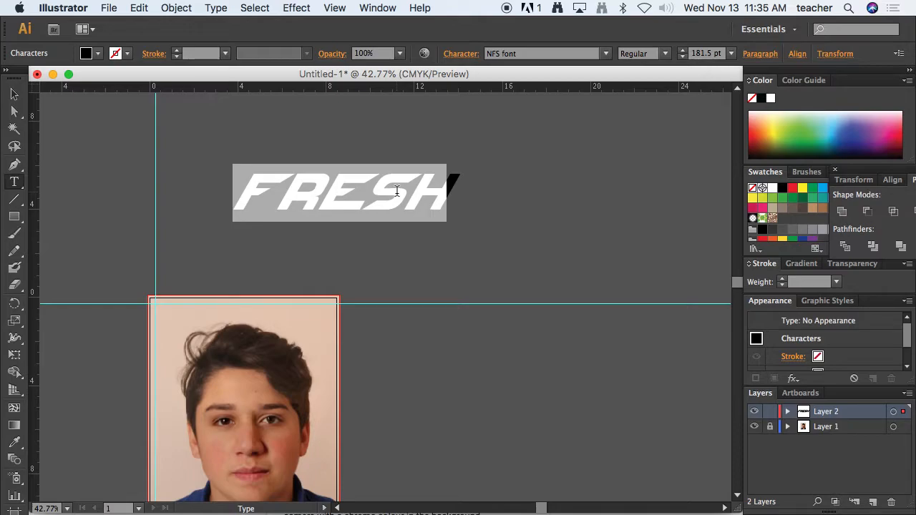
key("alt+Right")
key("alt+Right")
key("alt+Right")
key("alt+Right")
key("alt+Right")
key("alt+Right")
key("alt+Right")
key("alt+Right")
key("alt+Right")
key("alt+Right")
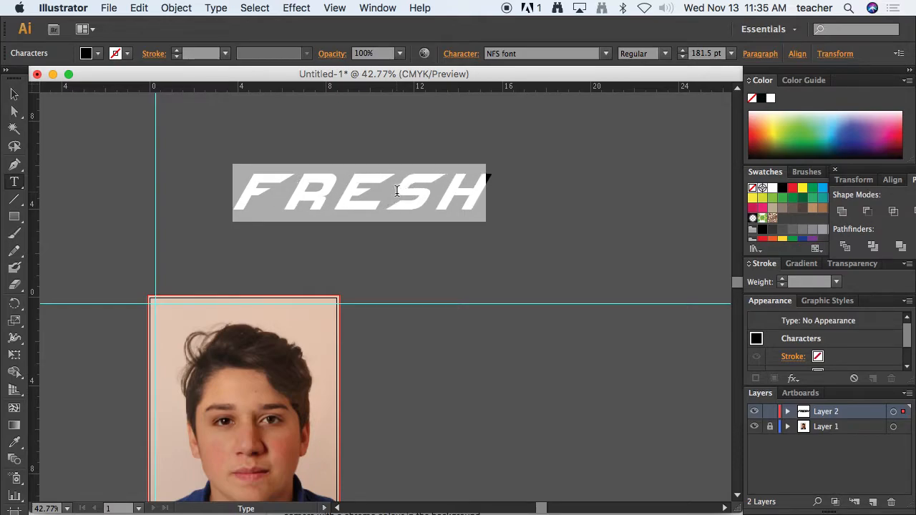
key("alt+Right")
key("alt+Right")
key("alt+Right")
key("alt+Right")
key("alt+Right")
key("alt+Right")
key("alt+Right")
key("alt+Right")
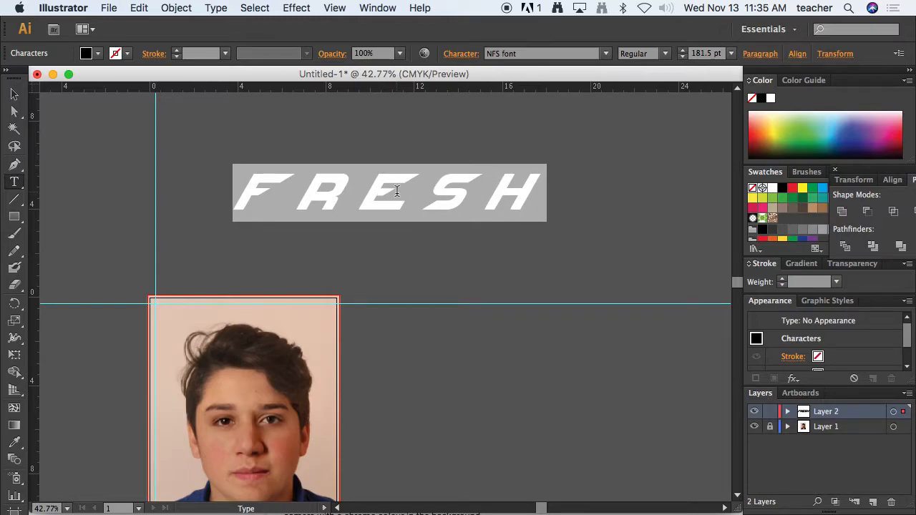
key("alt+Right")
key("alt+Right")
key("alt+Right")
key("alt+Right")
key("alt+Right")
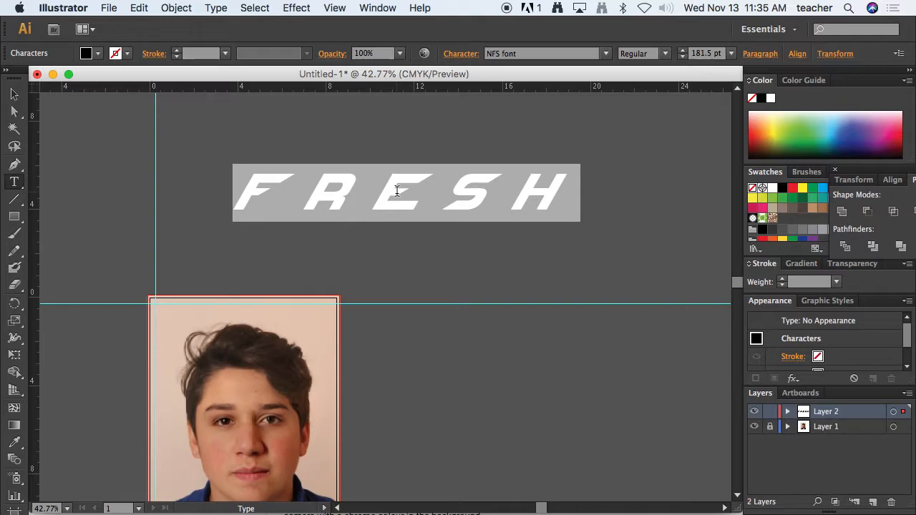
Tighten the kerning between the R and E of FRESH until the two letters nearly touch.
left_click(374, 187)
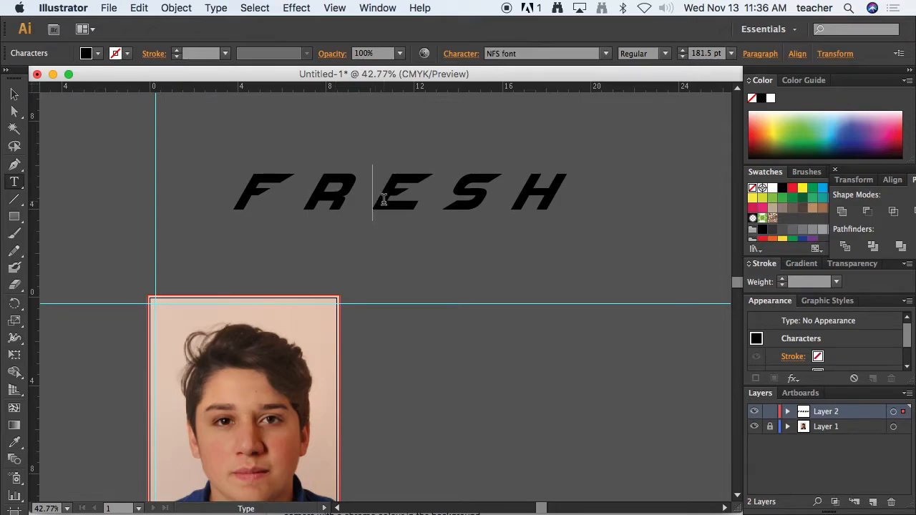
key("alt+Left")
key("alt+Left")
key("alt+Left")
key("alt+Left")
key("alt+Left")
key("alt+Left")
key("alt+Left")
key("alt+Left")
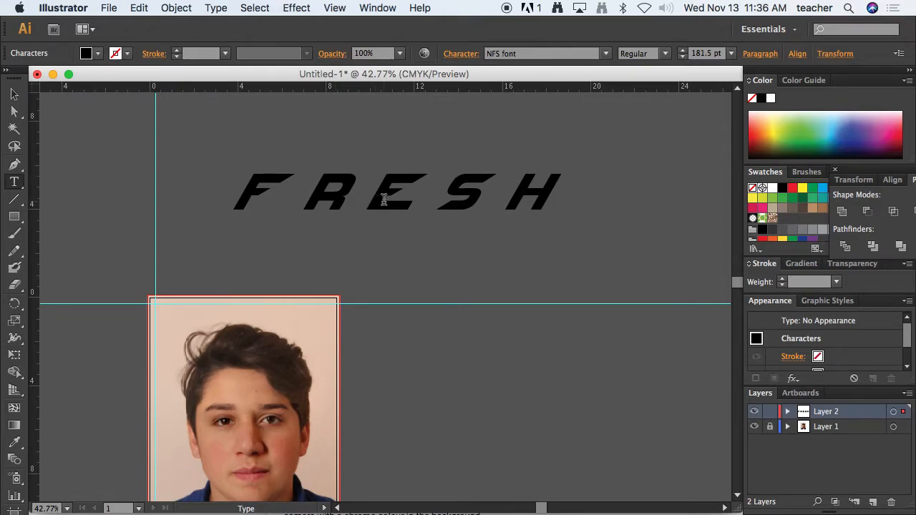
key("alt+Left")
key("alt+Left")
key("alt+Left")
key("alt+Left")
key("alt+Left")
key("alt+Left")
key("alt+Left")
key("alt+Left")
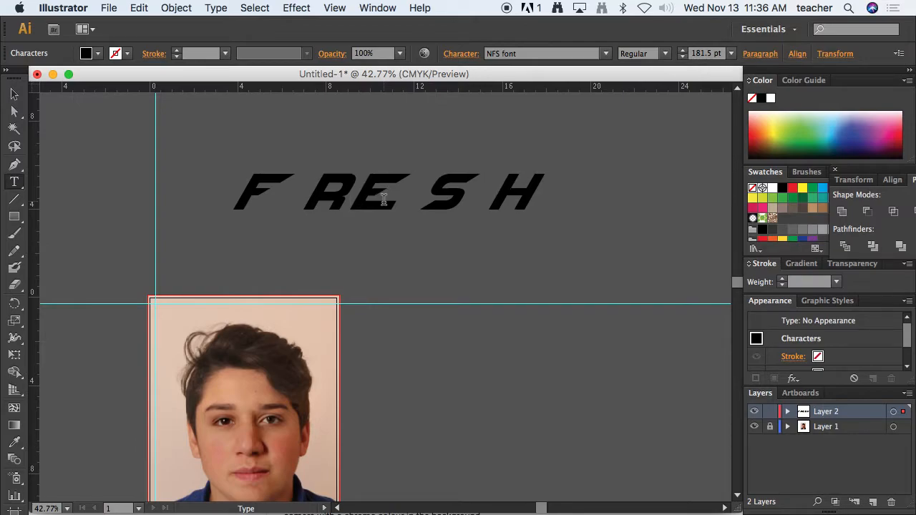
key("alt+Left")
key("alt+Left")
key("alt+Left")
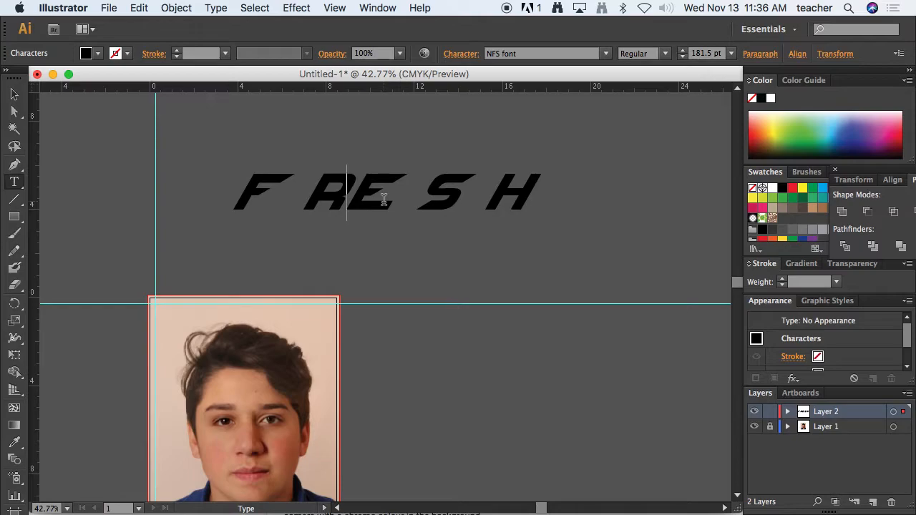
Reset both the kerning and the tracking of the whole FRESH text to 0.
left_click(464, 55)
left_click_drag(540, 189, 188, 160)
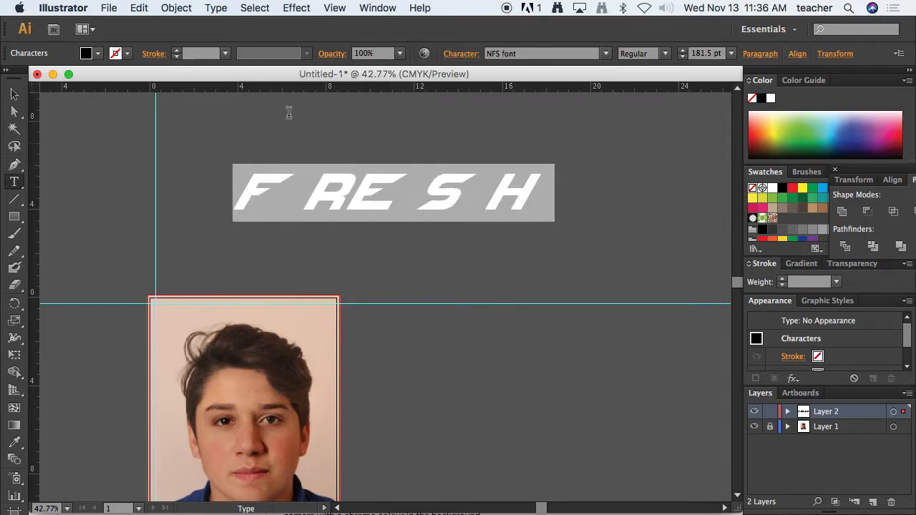
left_click(459, 54)
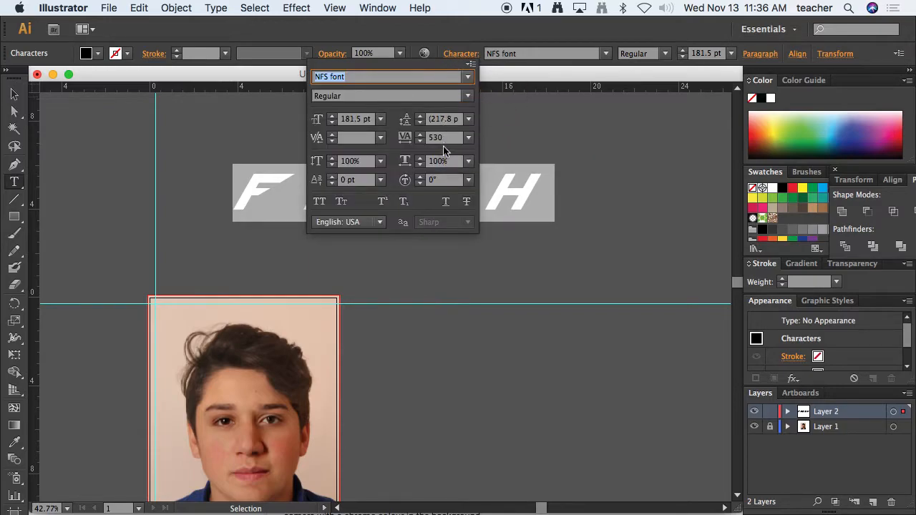
left_click(380, 137)
left_click(391, 153)
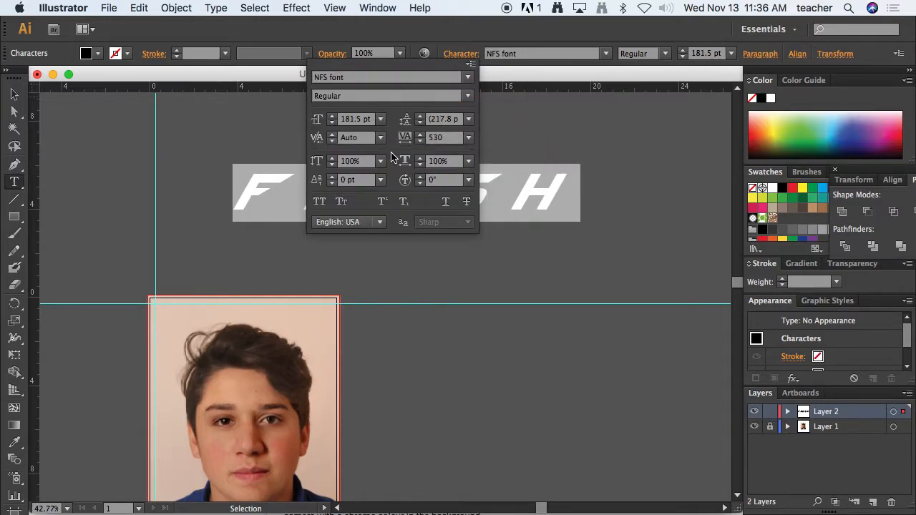
left_click(468, 137)
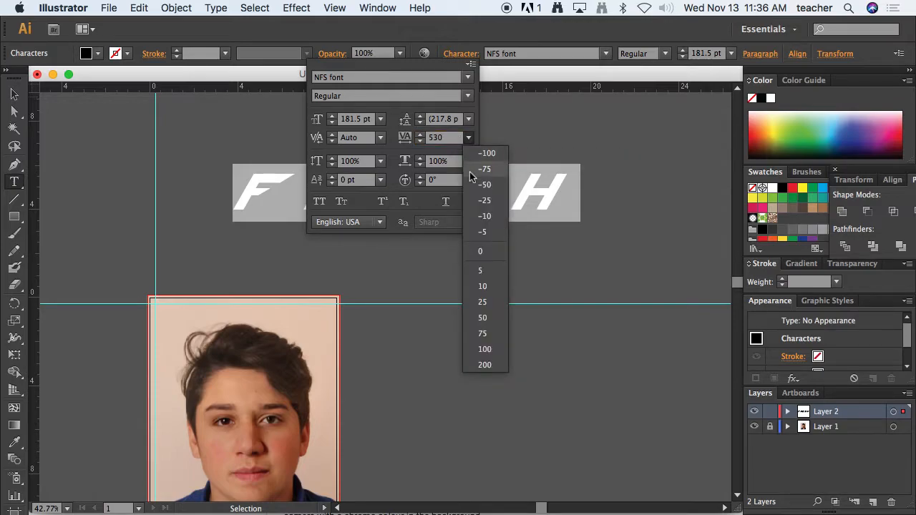
left_click(481, 256)
left_click(380, 138)
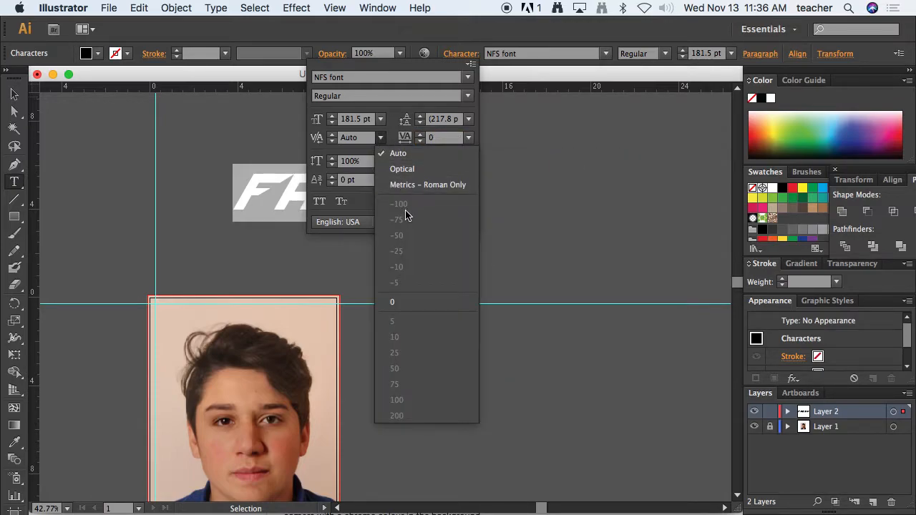
left_click(405, 301)
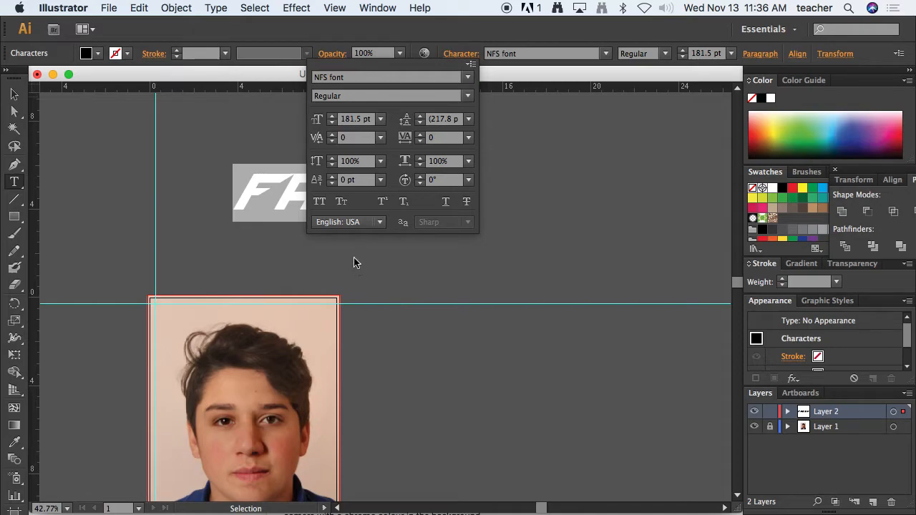
left_click(312, 242)
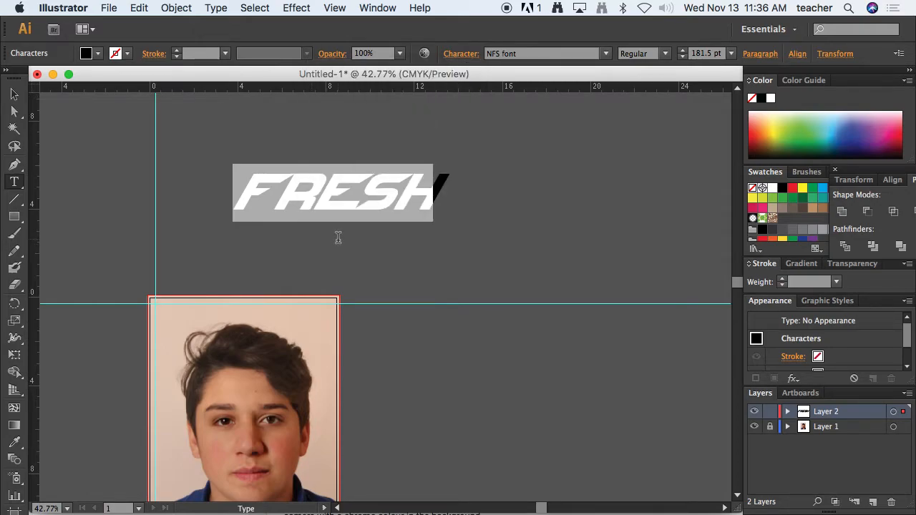
Move the FRESH text slightly up and to the left, and add MAGAZINE as a second line beneath it.
left_click(14, 93)
left_click_drag(347, 193, 322, 162)
key("t")
left_click(407, 163)
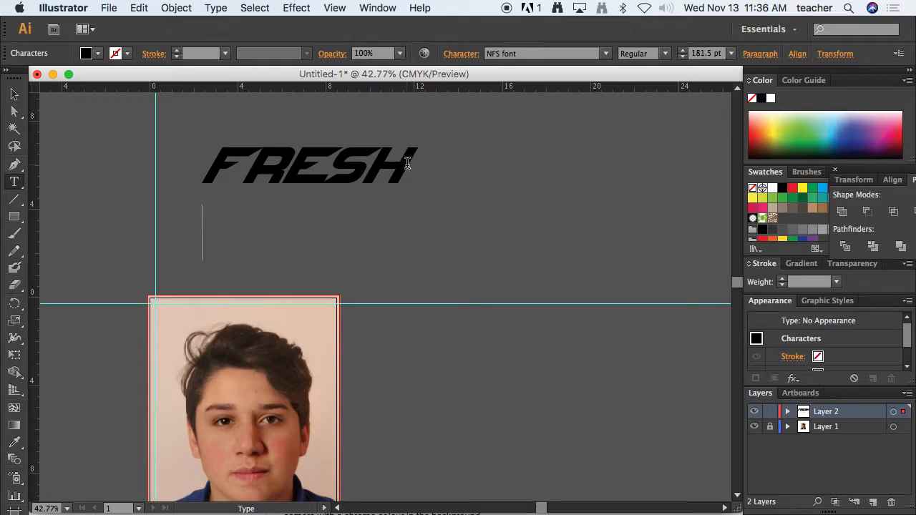
key("Return")
type("MAGAZINE")
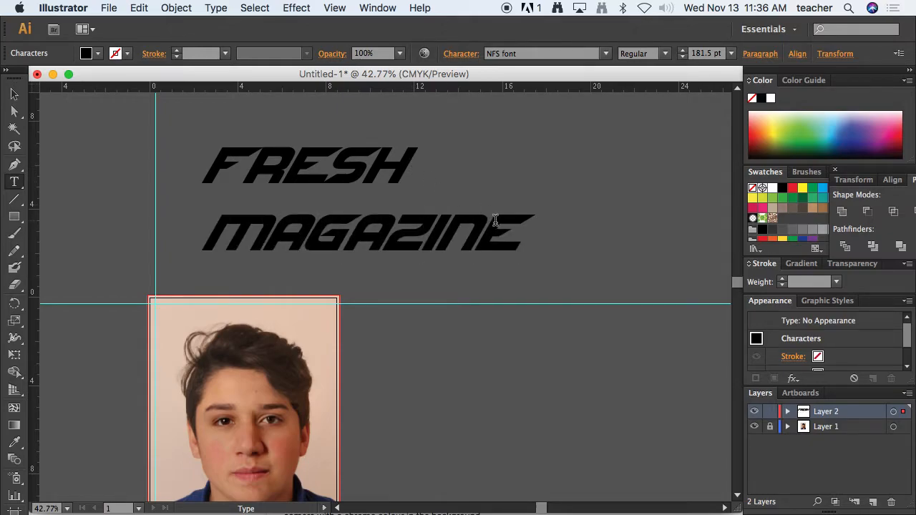
Tighten the leading of the FRESH MAGAZINE text until the second line sits close beneath the first.
left_click_drag(527, 223, 186, 185)
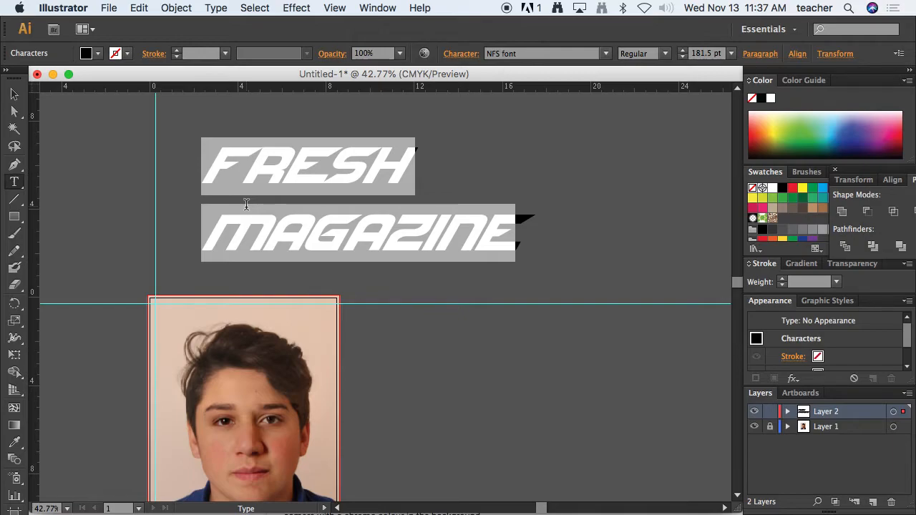
key("alt+Up")
key("alt+Up")
key("alt+Up")
key("alt+Up")
key("alt+Up")
key("alt+Up")
key("alt+Up")
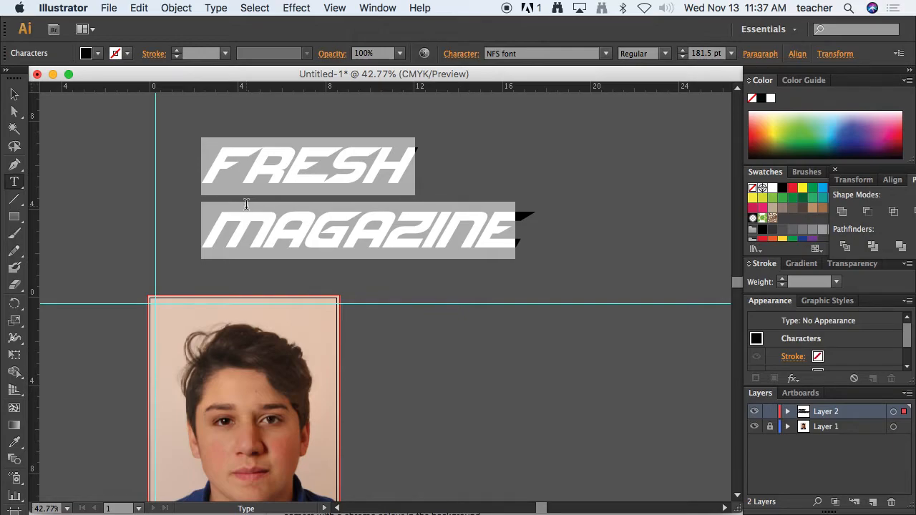
key("alt+Up")
key("alt+Up")
key("alt+Up")
key("alt+Up")
key("alt+Up")
key("alt+Up")
key("alt+Up")
key("alt+Up")
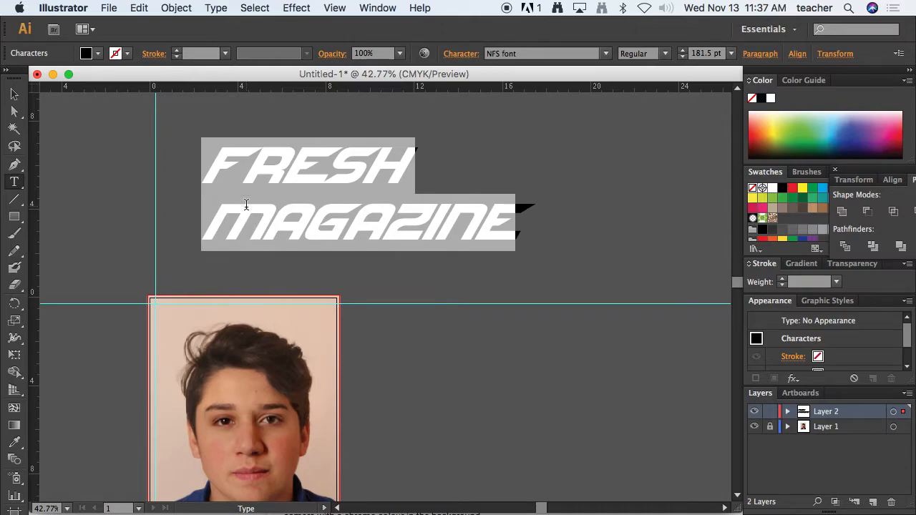
key("alt+Up")
key("alt+Up")
key("alt+Up")
key("alt+Up")
key("alt+Up")
key("alt+Up")
key("alt+Up")
key("alt+Up")
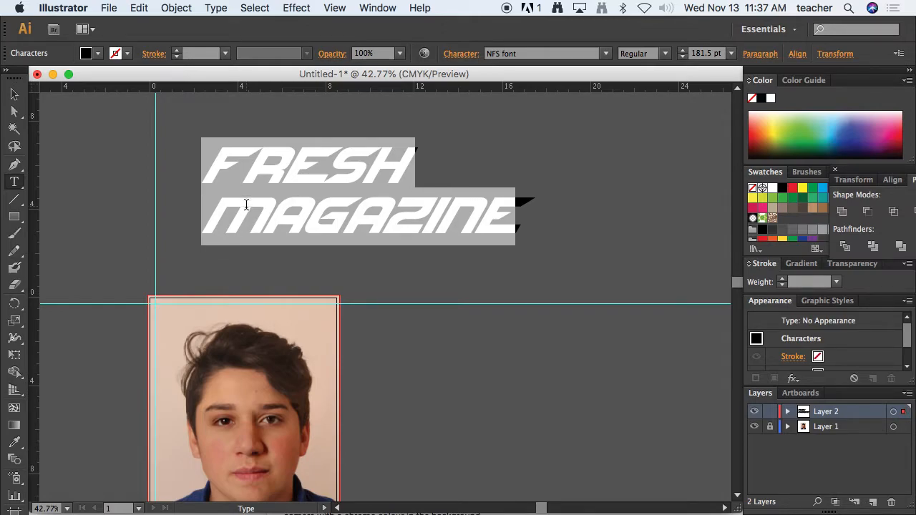
key("alt+Up")
key("alt+Up")
key("alt+Up")
key("alt+Up")
key("alt+Up")
key("alt+Up")
key("alt+Up")
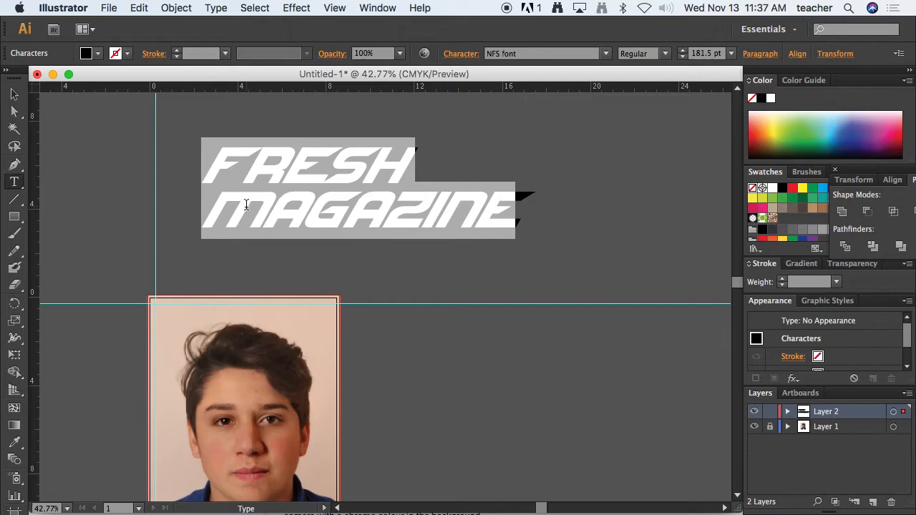
key("alt+Up")
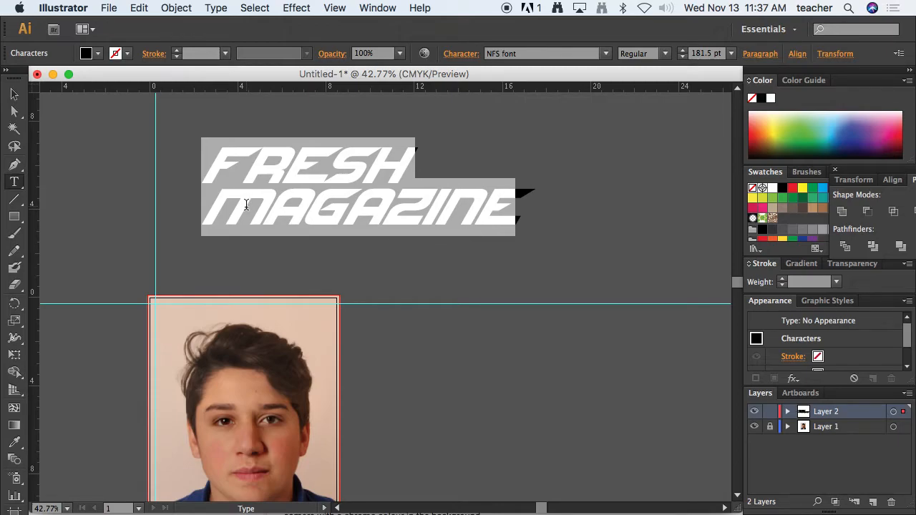
Set the word MAGAZINE in Montserrat Regular at 48 pt.
left_click(261, 201)
left_click_drag(209, 205, 561, 186)
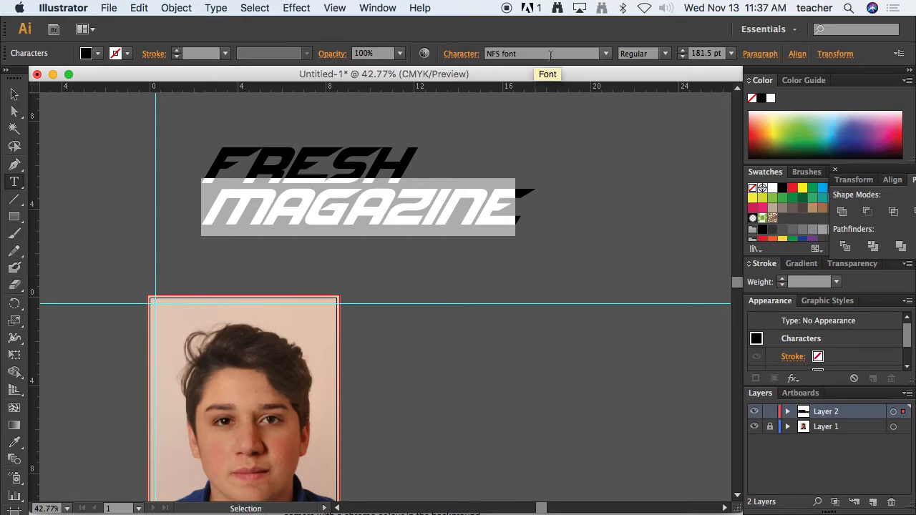
left_click(575, 54)
type("Mon")
key("Return")
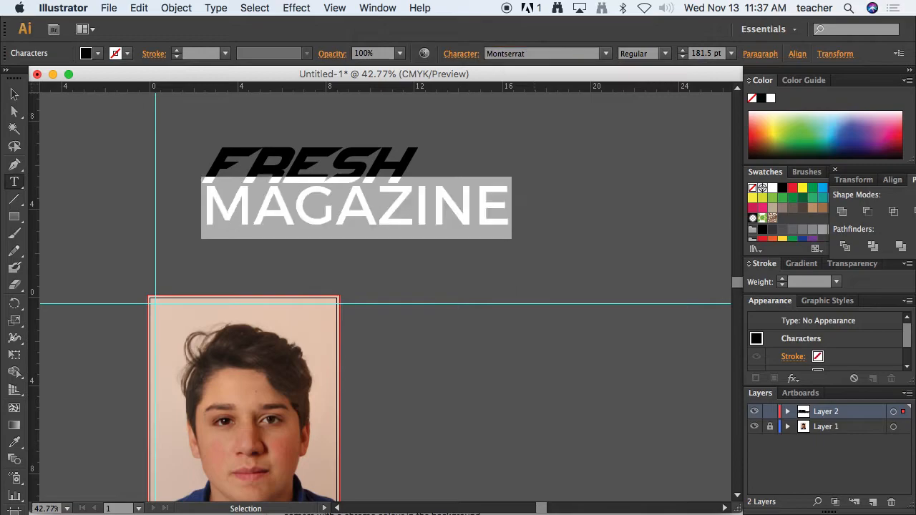
left_click(730, 54)
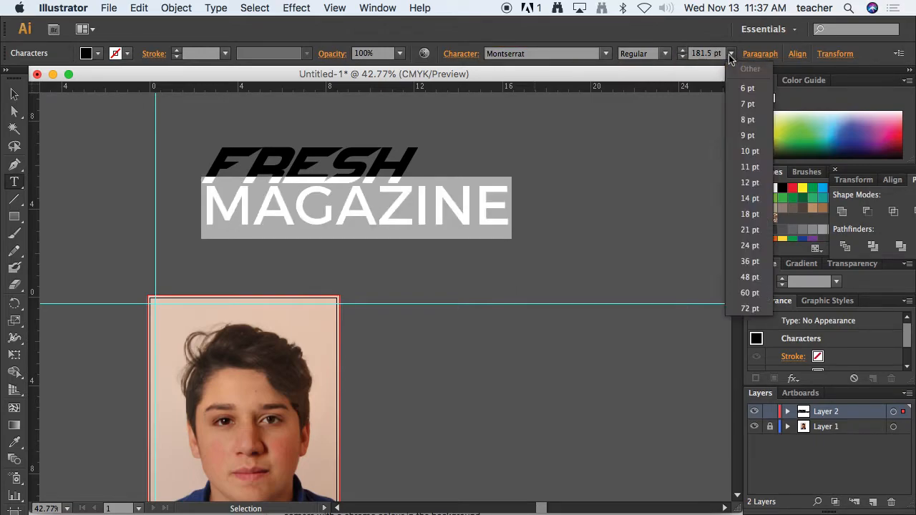
left_click(749, 281)
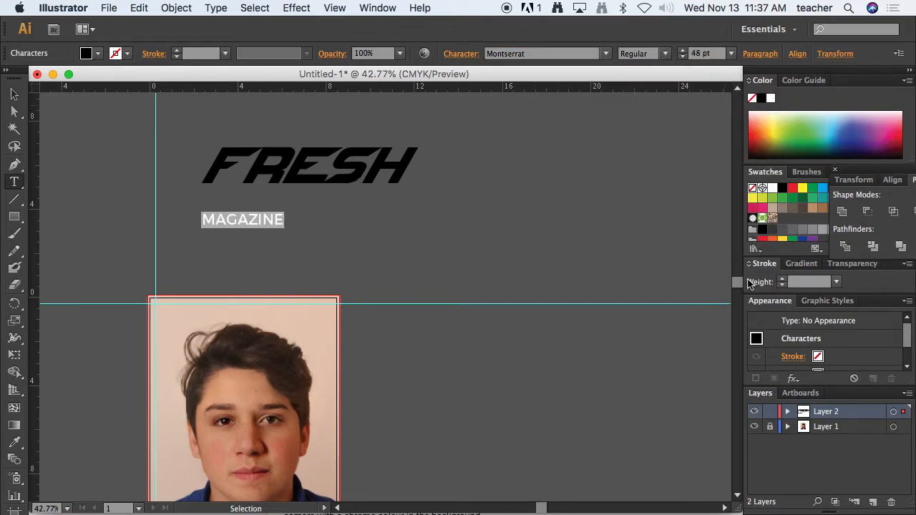
Raise the small MAGAZINE line until it sits directly beneath the FRESH letters.
left_click_drag(294, 221, 165, 211)
key("alt+shift+Up")
key("alt+shift+Up")
key("alt+shift+Up")
key("alt+shift+Up")
key("alt+shift+Up")
key("alt+shift+Up")
key("alt+shift+Up")
key("alt+shift+Up")
key("alt+shift+Up")
key("alt+shift+Up")
key("alt+shift+Up")
key("alt+shift+Up")
key("alt+shift+Up")
key("alt+shift+Up")
key("alt+shift+Up")
key("alt+shift+Up")
key("alt+shift+Up")
key("alt+shift+Up")
key("alt+shift+Up")
key("alt+shift+Up")
key("alt+shift+Up")
key("alt+shift+Up")
key("alt+shift+Up")
key("alt+shift+Up")
key("alt+shift+Up")
key("alt+shift+Up")
key("alt+shift+Up")
key("alt+shift+Up")
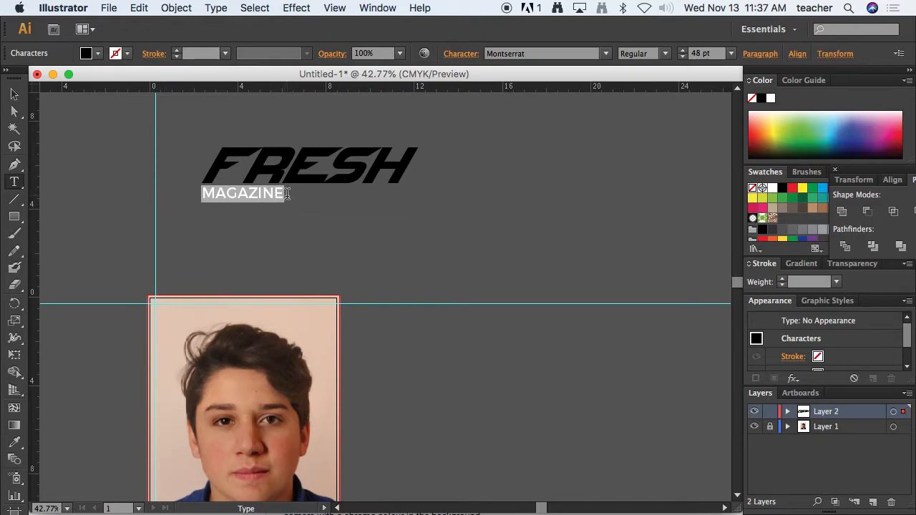
Widen the tracking of MAGAZINE until the word spans about the full width of FRESH.
key("alt+Right")
key("alt+Right")
key("alt+Right")
key("alt+Right")
key("alt+Right")
key("alt+Right")
key("alt+Right")
key("alt+Right")
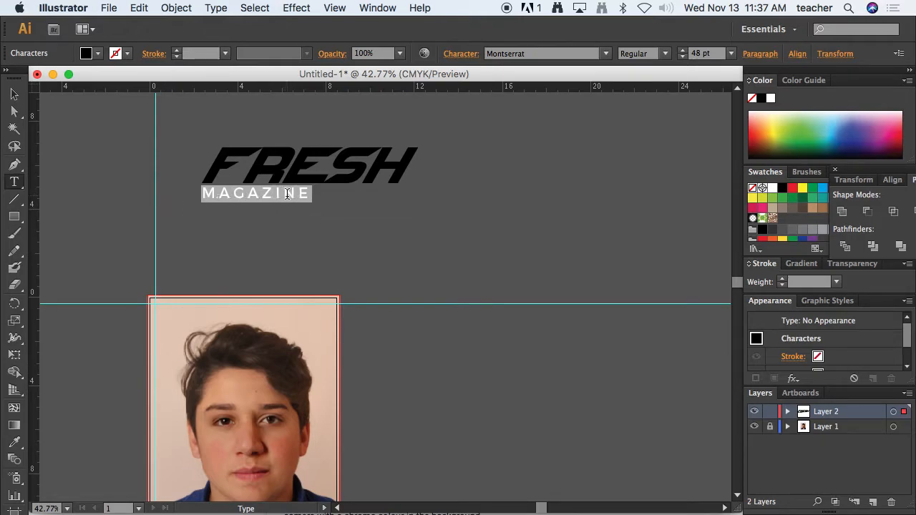
key("alt+Right")
key("alt+Right")
key("alt+Right")
key("alt+Right")
key("alt+Right")
key("alt+Right")
key("alt+Right")
key("alt+Right")
key("alt+Right")
key("alt+Right")
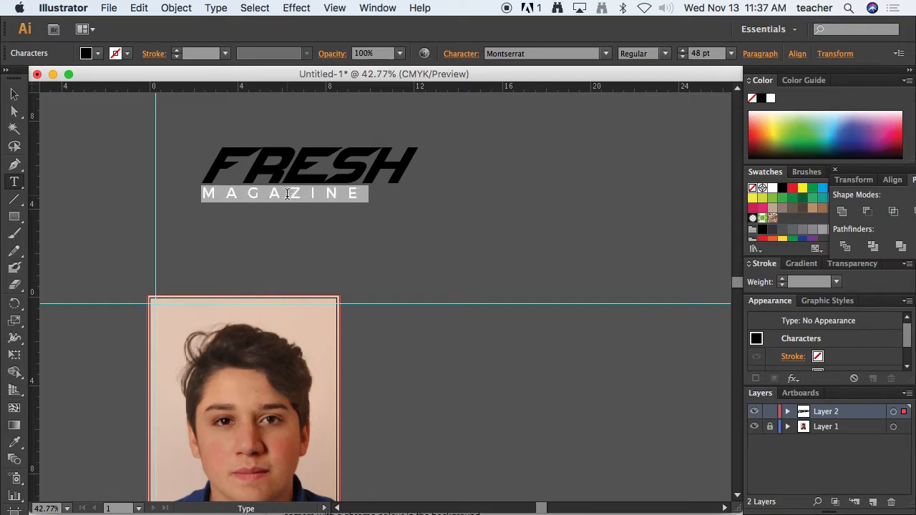
key("alt+Right")
key("alt+Right")
key("alt+Right")
key("alt+Right")
key("alt+Right")
key("alt+Right")
key("alt+Right")
key("alt+Right")
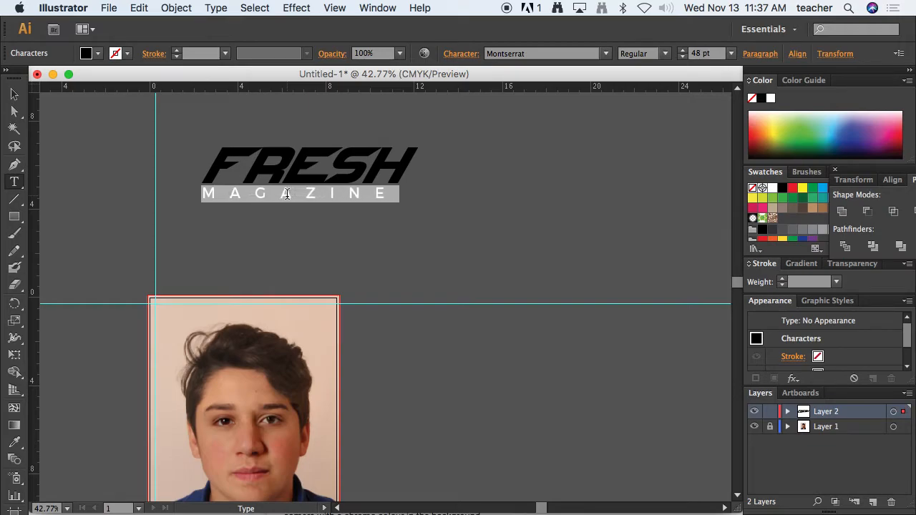
key("alt+Right")
key("alt+Right")
key("alt+Right")
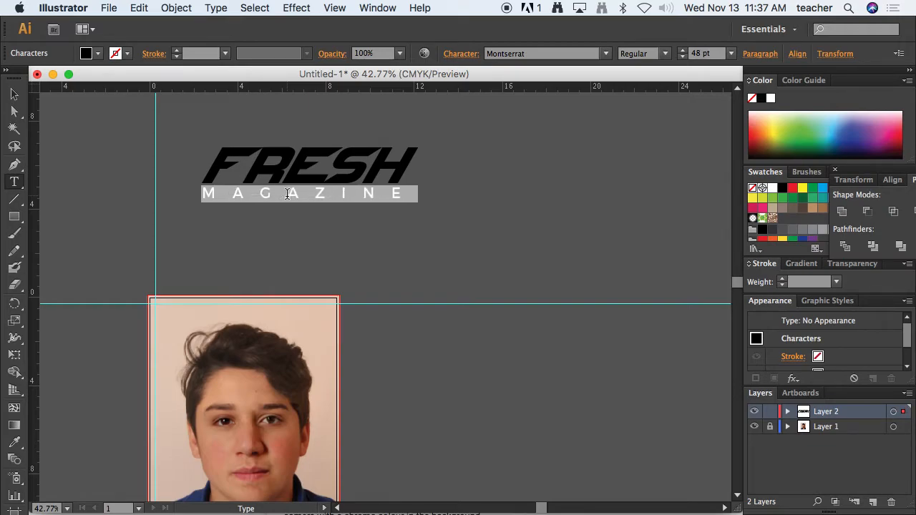
Move the two-line FRESH MAGAZINE text from the empty canvas onto the upper part of the portrait page.
left_click(15, 94)
left_click(80, 124)
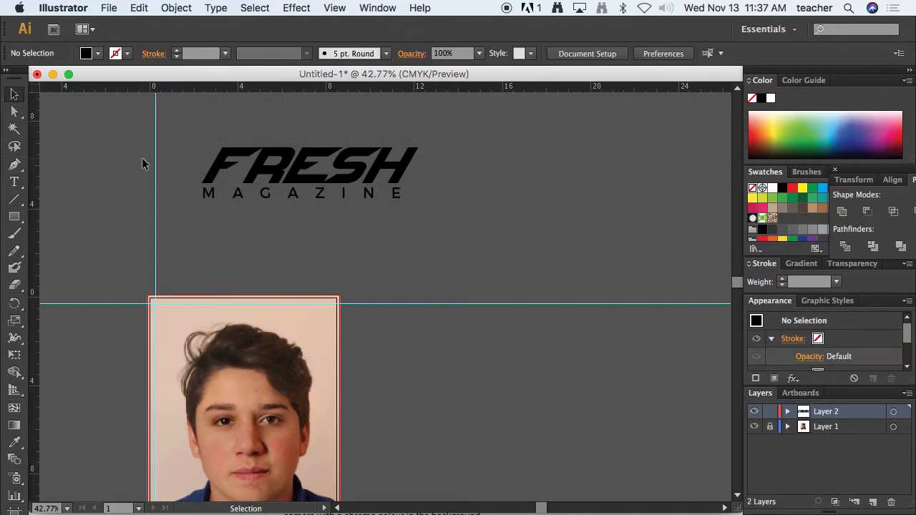
left_click_drag(187, 130, 462, 224)
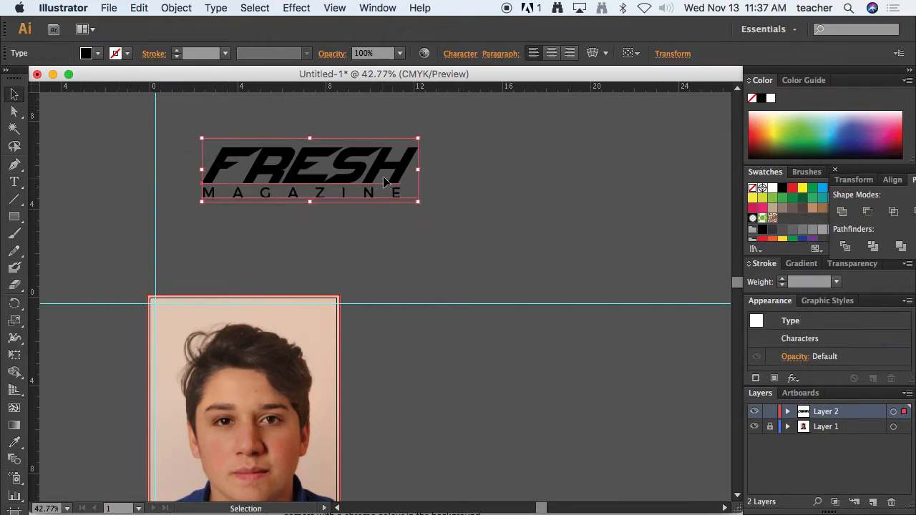
left_click_drag(369, 194, 339, 333)
Scale the FRESH MAGAZINE masthead down until it fits between the side margins of the page.
key("z")
left_click_drag(122, 260, 405, 386)
key("v")
left_click_drag(657, 372, 624, 351)
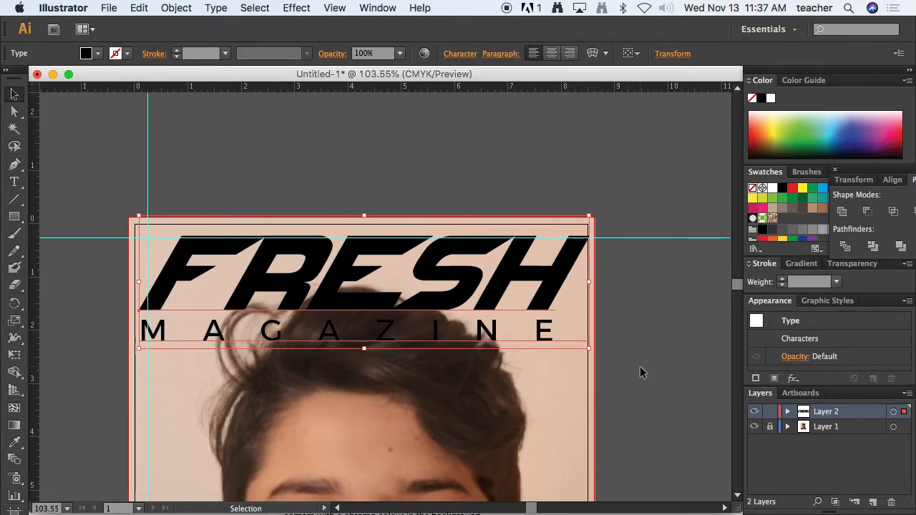
left_click_drag(512, 382, 466, 178)
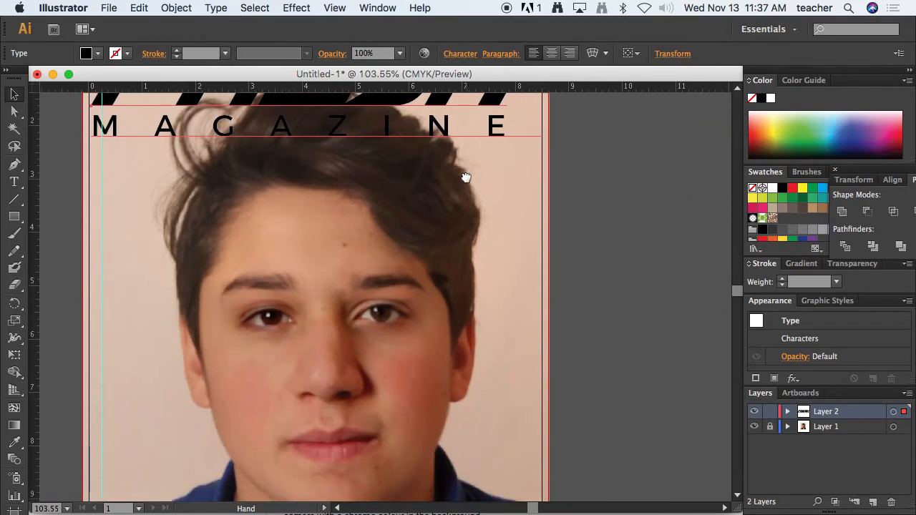
key("super+minus")
key("super+minus")
left_click_drag(399, 317, 453, 268)
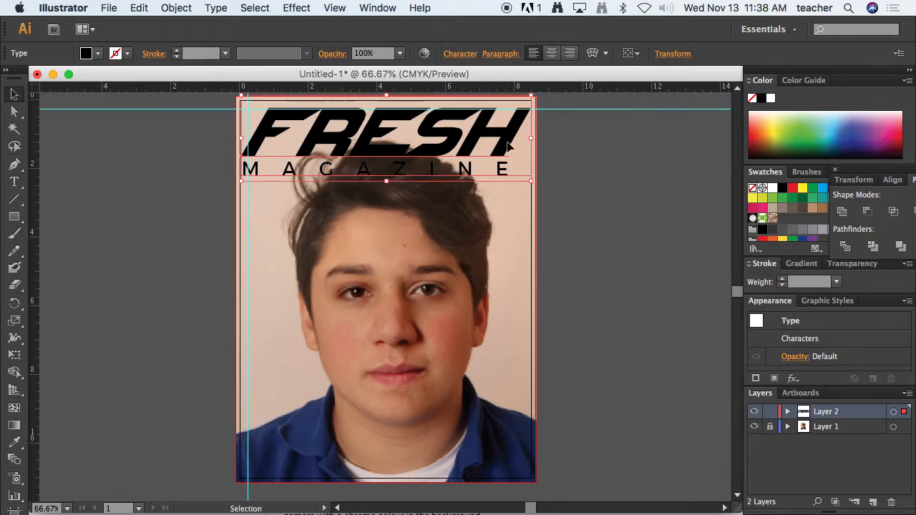
Recolor the FRESH MAGAZINE masthead with the dark blue sampled from the boy's shirt using the Eyedropper.
left_click(593, 156)
left_click(507, 145)
left_click(6, 70)
left_click(15, 270)
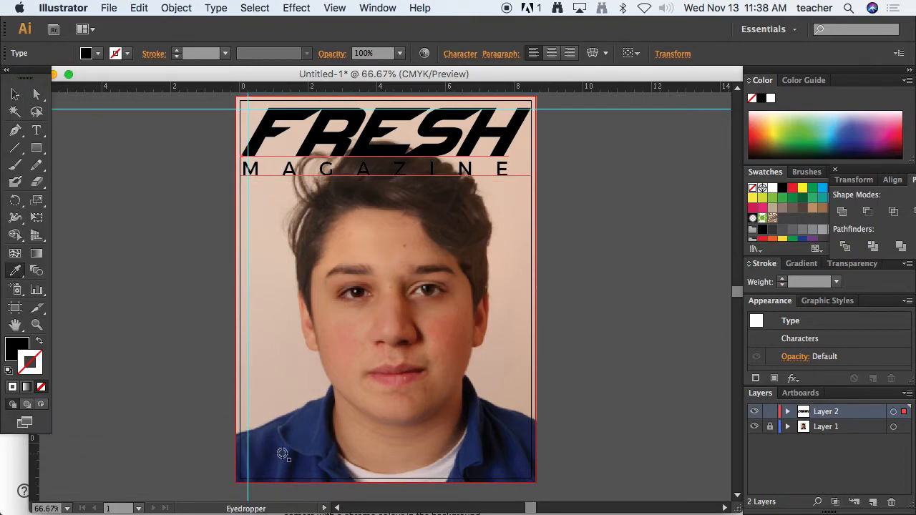
left_click(276, 455)
left_click(15, 94)
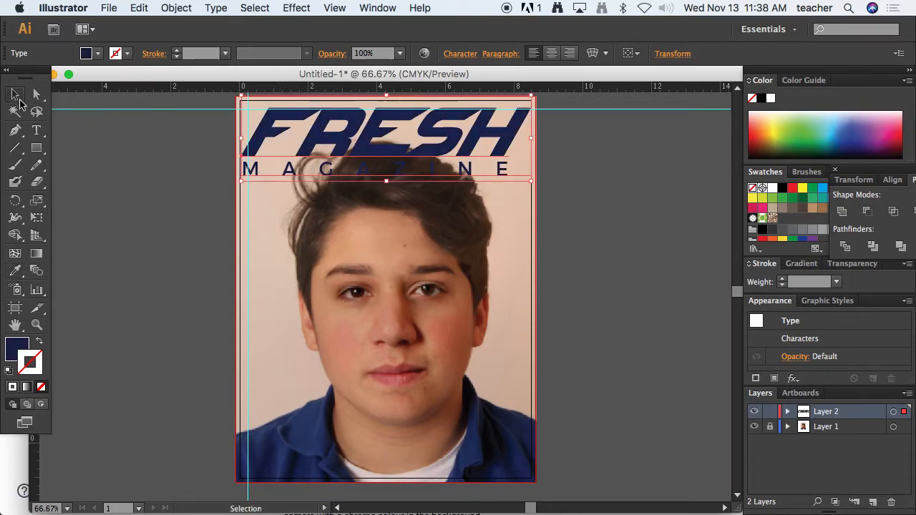
left_click(99, 161)
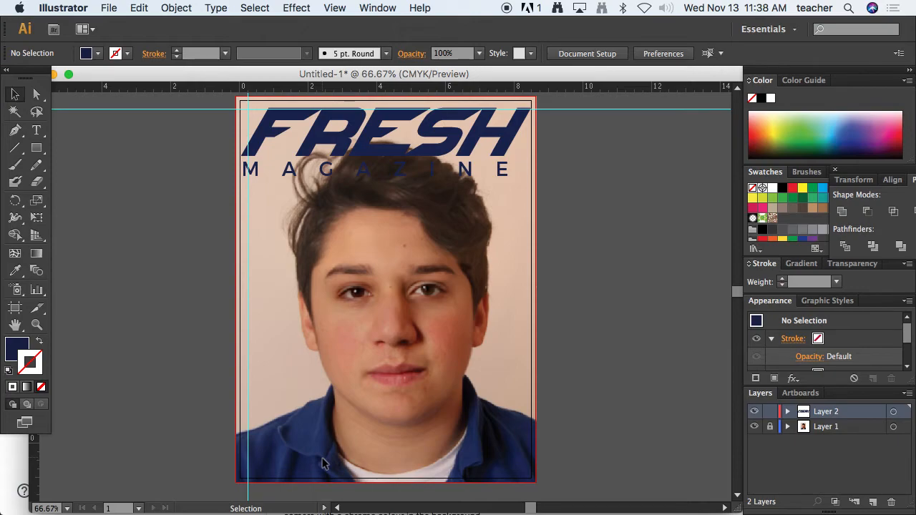
Place a copy of the FRESH MAGAZINE text on the empty canvas above the page.
left_click_drag(331, 188, 262, 301)
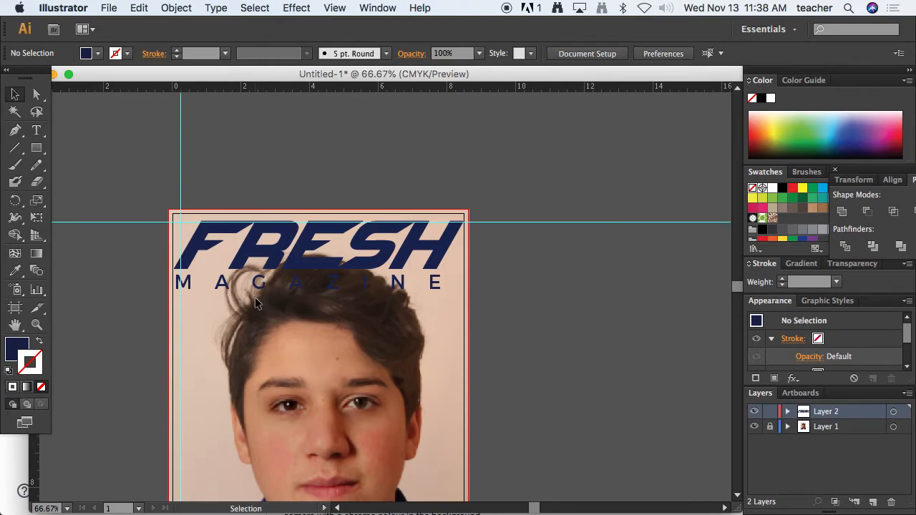
left_click(272, 248)
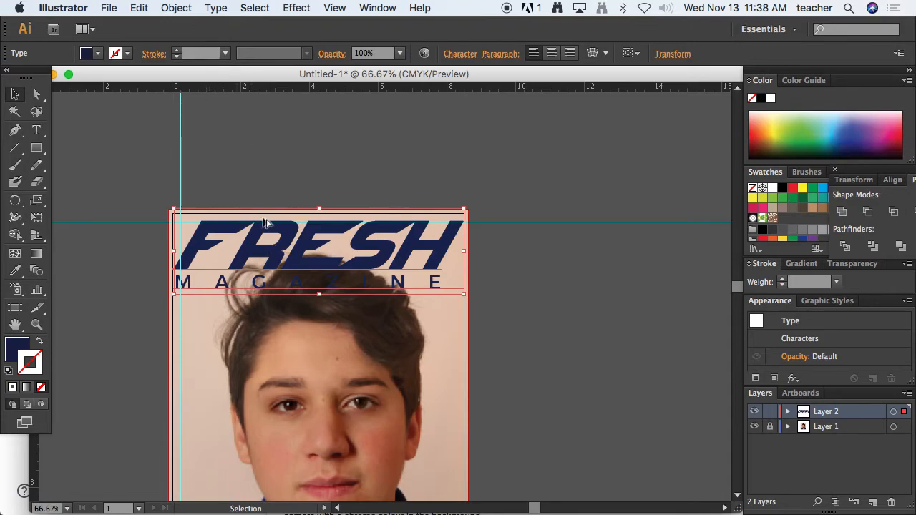
left_click_drag(303, 250, 323, 132)
Convert the FRESH MAGAZINE text on the portrait page to outlines.
left_click(311, 276)
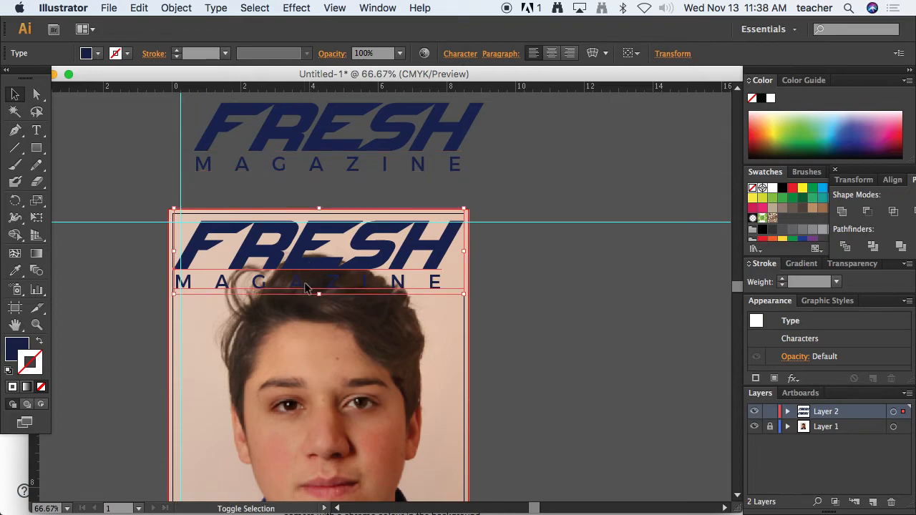
right_click(300, 248)
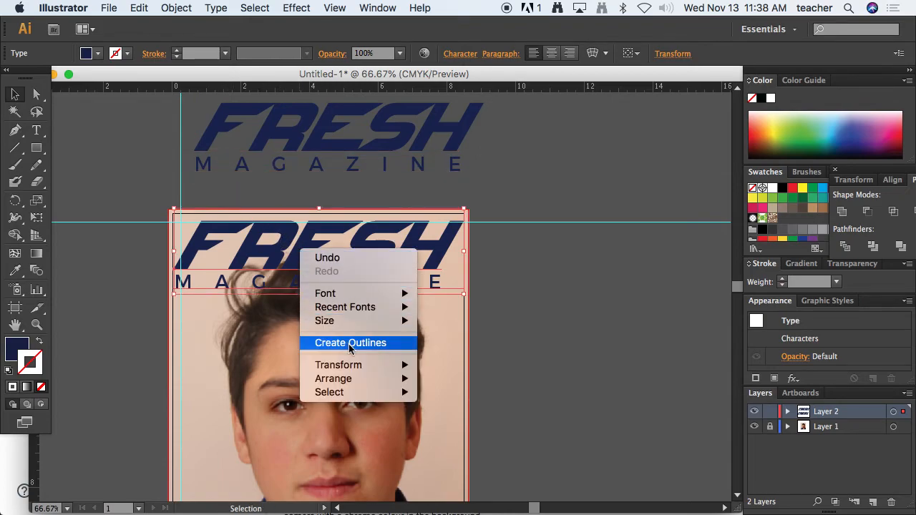
left_click(350, 343)
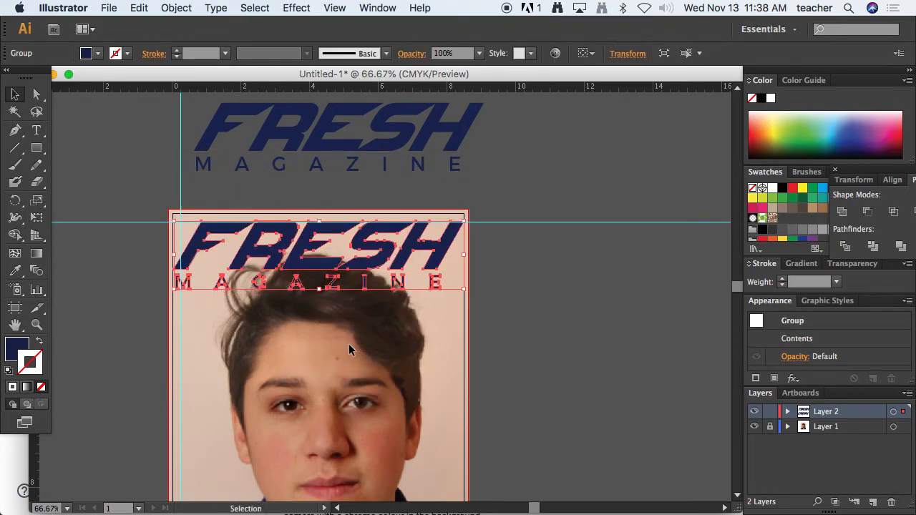
left_click(505, 296)
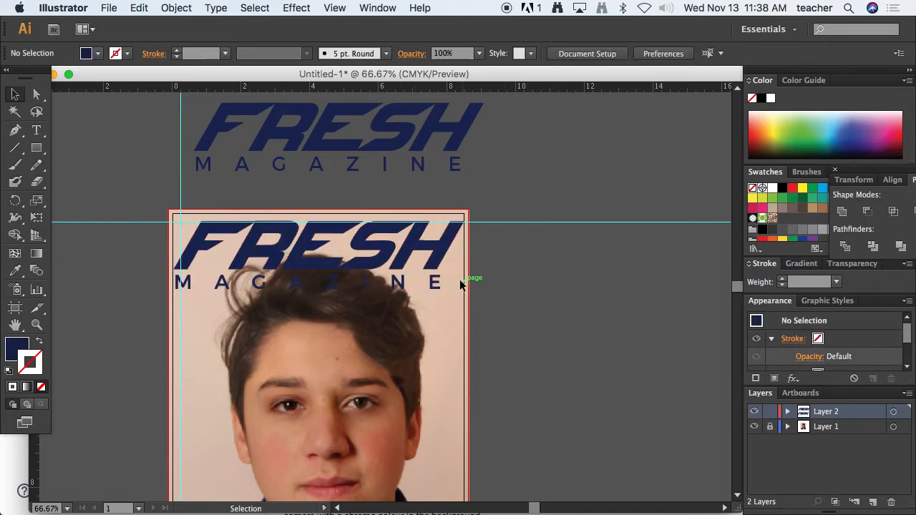
Ungroup the outlined masthead on the page into separate letters.
left_click(440, 265)
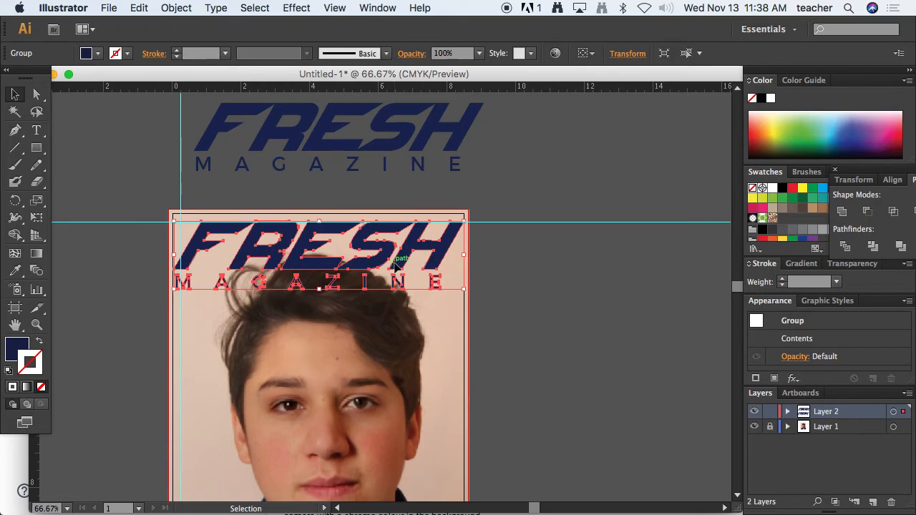
left_click(176, 8)
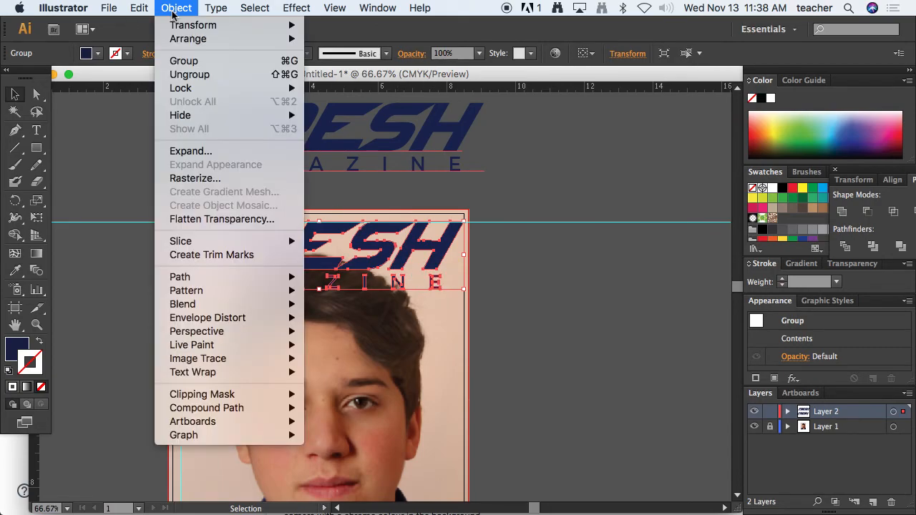
left_click(189, 75)
left_click(516, 275)
Fill the letter H of FRESH with yellow and give it no stroke.
left_click_drag(147, 203, 497, 321)
left_click(603, 278)
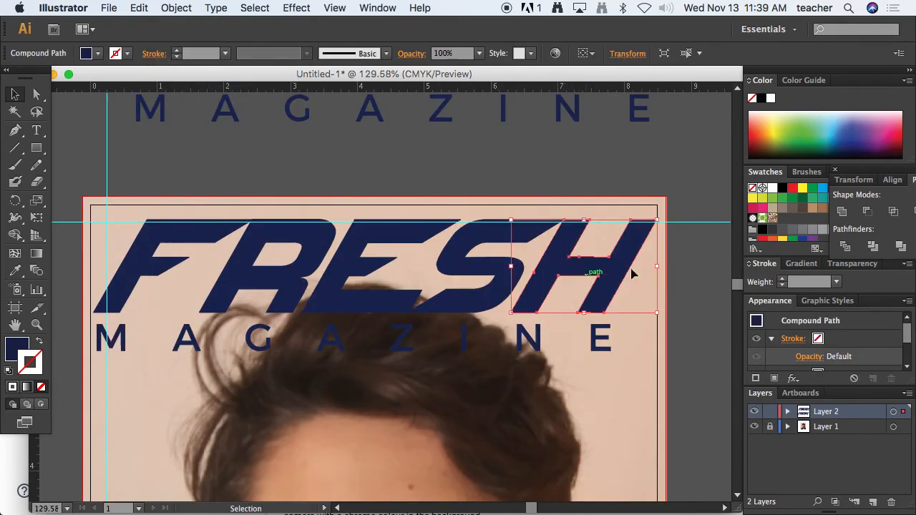
left_click_drag(803, 188, 609, 287)
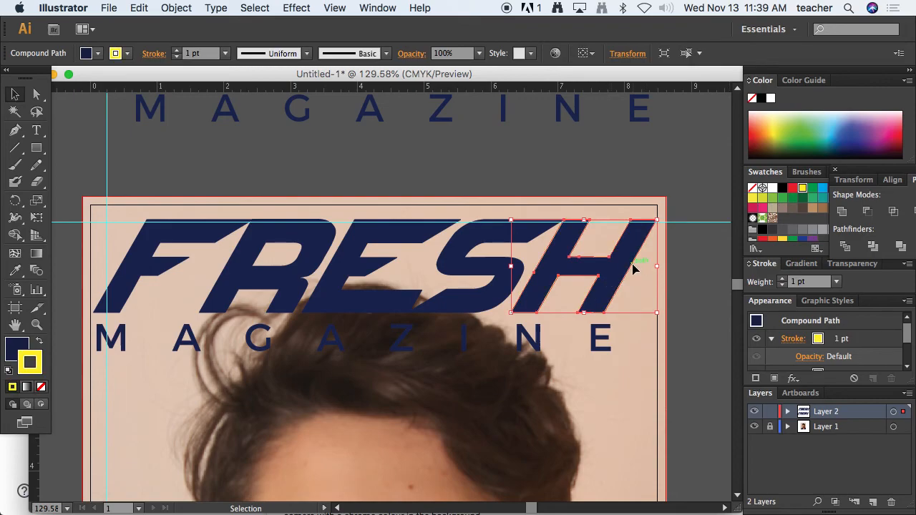
key("super+z")
left_click_drag(802, 189, 622, 272)
left_click(39, 343)
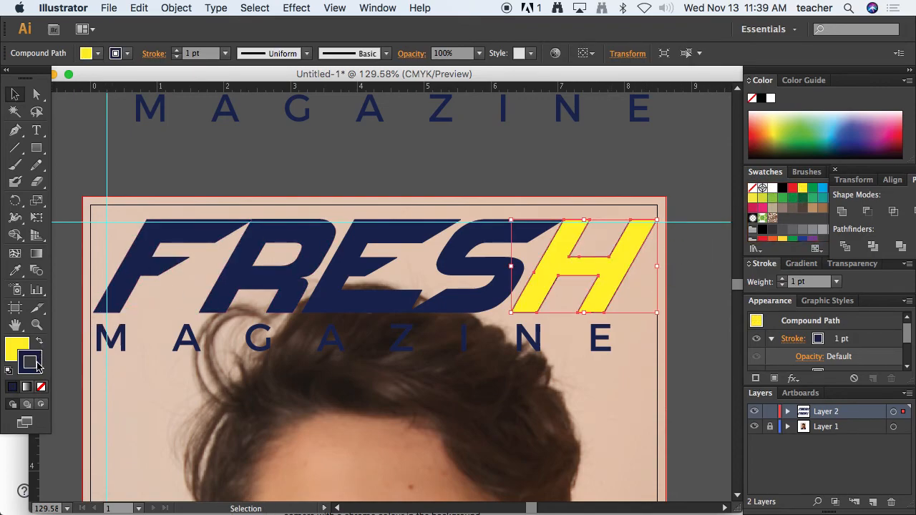
left_click(41, 388)
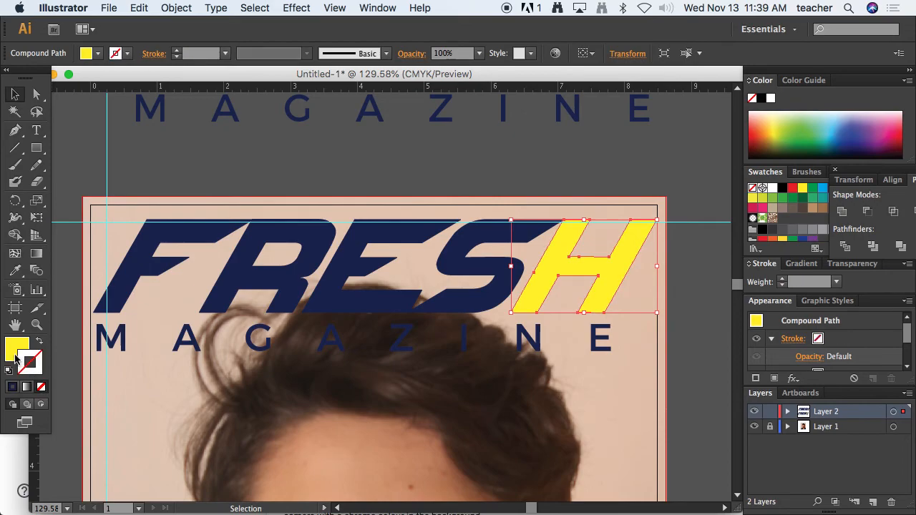
Fill the remaining FRESH letters: F magenta, R brown, E dark green and S orange.
left_click(395, 270)
left_click_drag(803, 199, 374, 273)
left_click_drag(313, 261, 296, 263)
left_click_drag(752, 208, 153, 268)
left_click_drag(538, 268, 541, 270)
left_click_drag(775, 241, 511, 269)
scroll(511, 279, "down", 5)
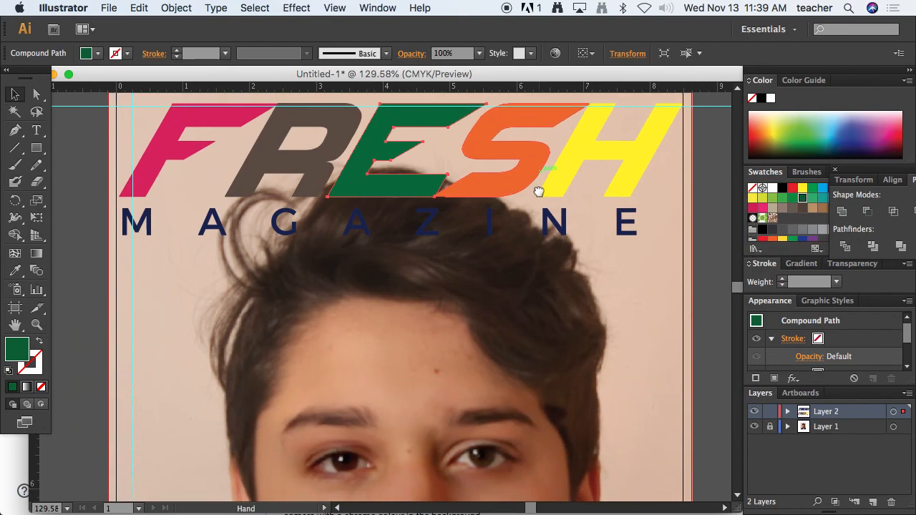
left_click(491, 244, "alt+super")
left_click(467, 245, "alt+super")
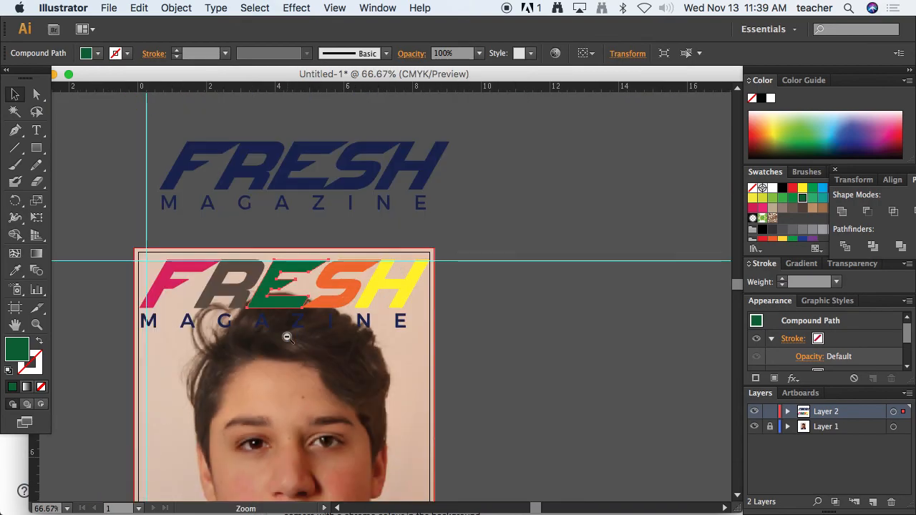
left_click(287, 337, "alt+super")
left_click_drag(372, 339, 371, 286)
left_click(533, 273)
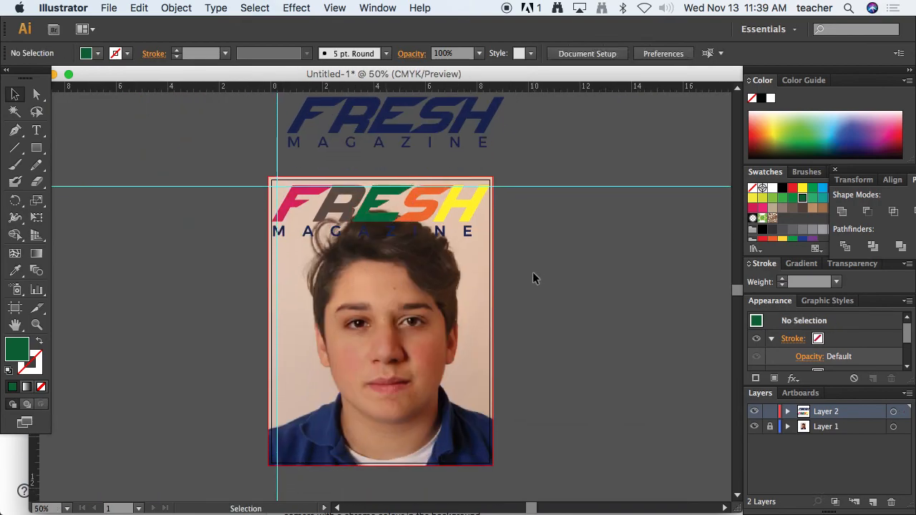